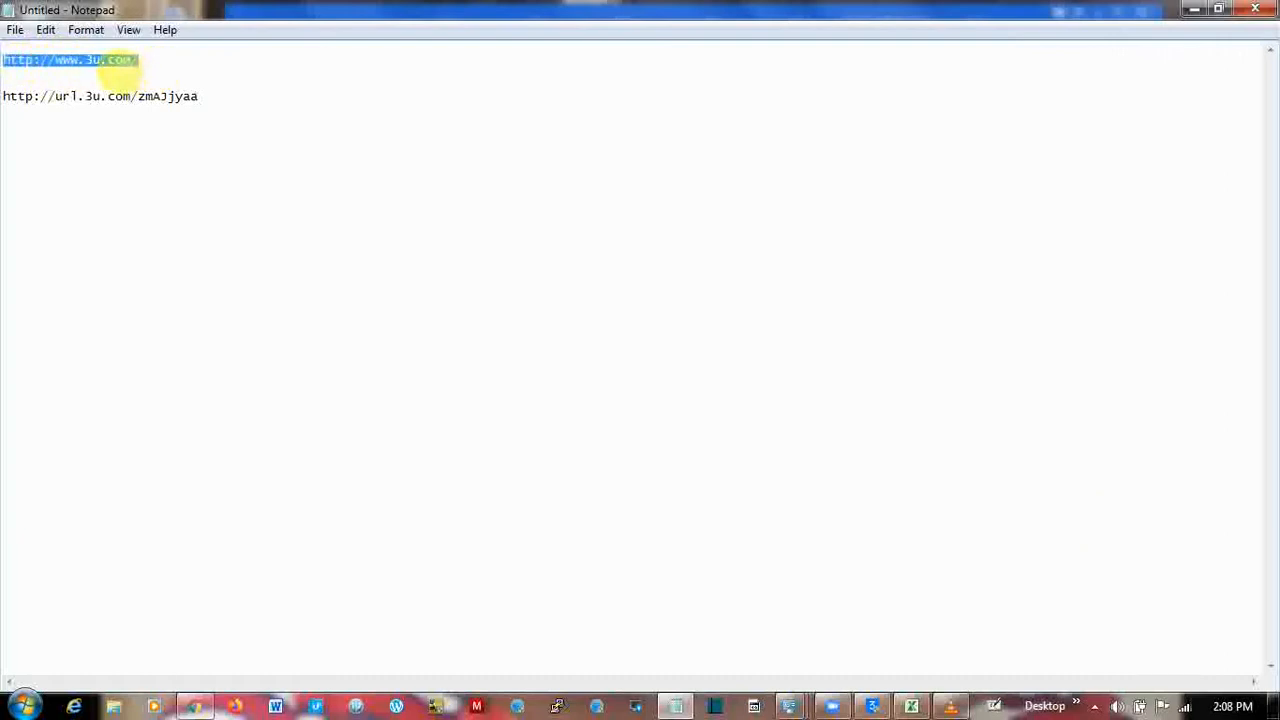
pyautogui.click(120, 60)
pyautogui.moveTo(155, 61); pyautogui.dragTo(20, 60)
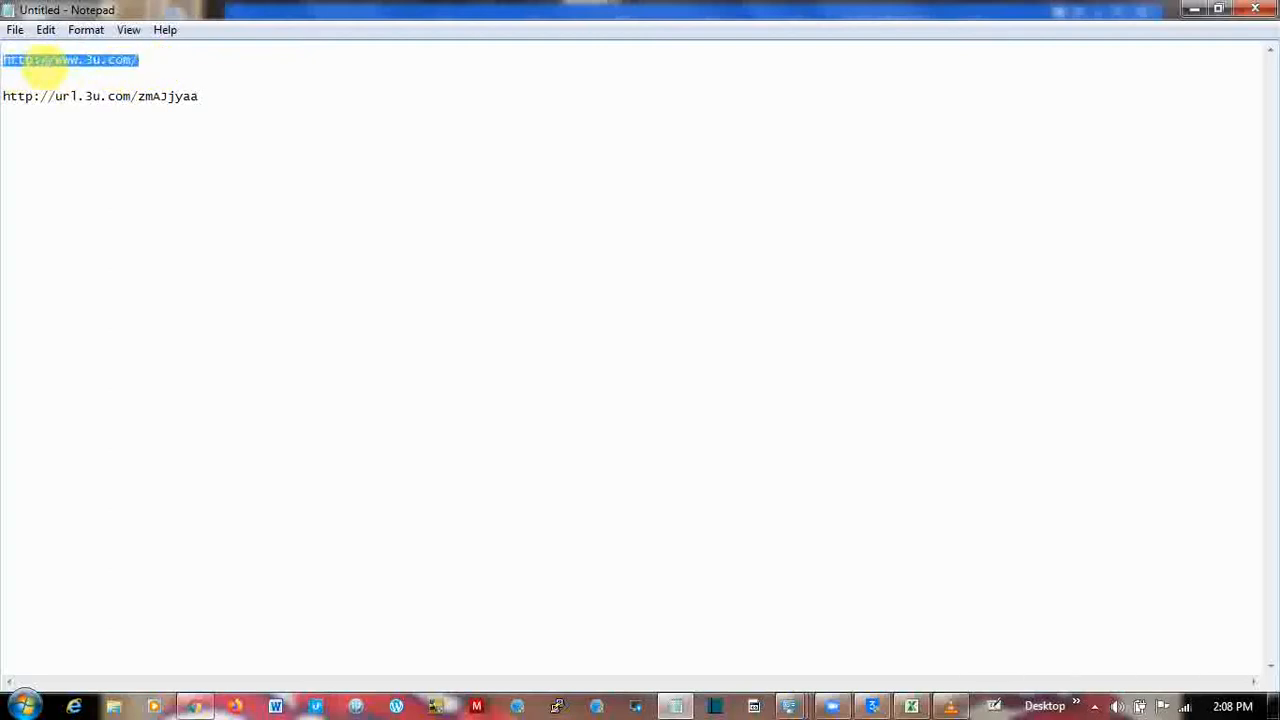
pyautogui.rightClick(40, 61)
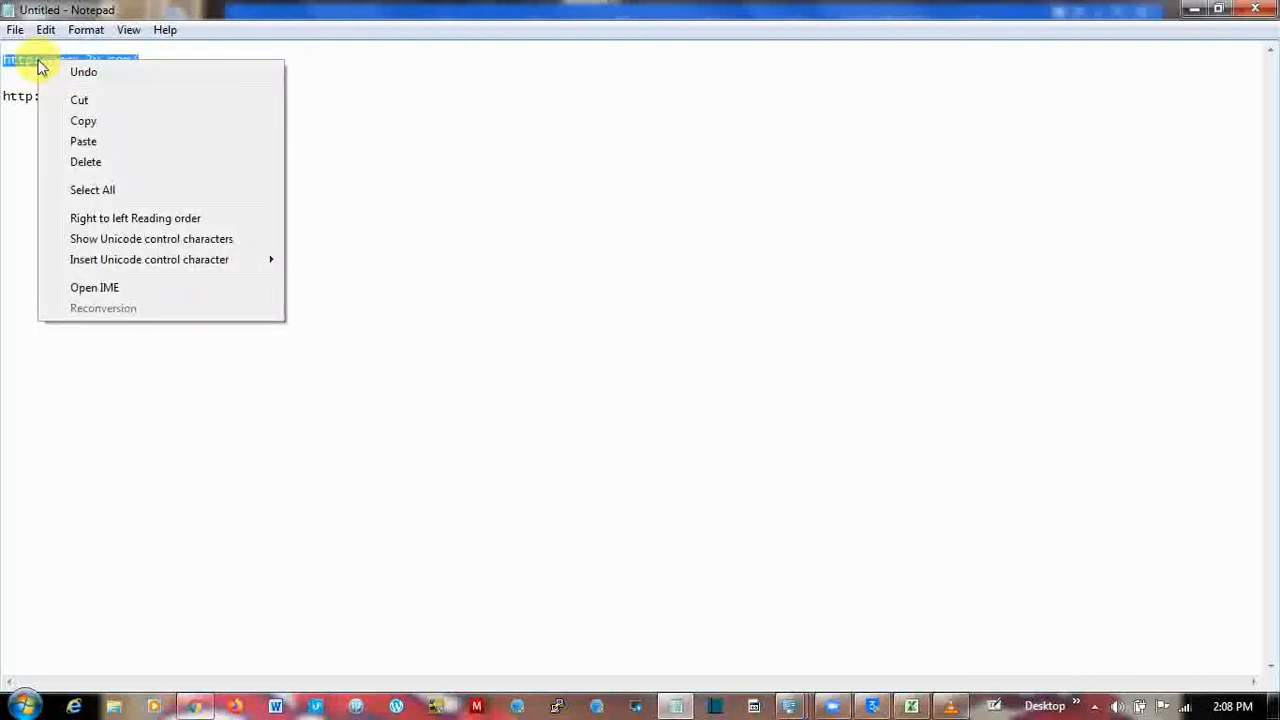
pyautogui.click(84, 121)
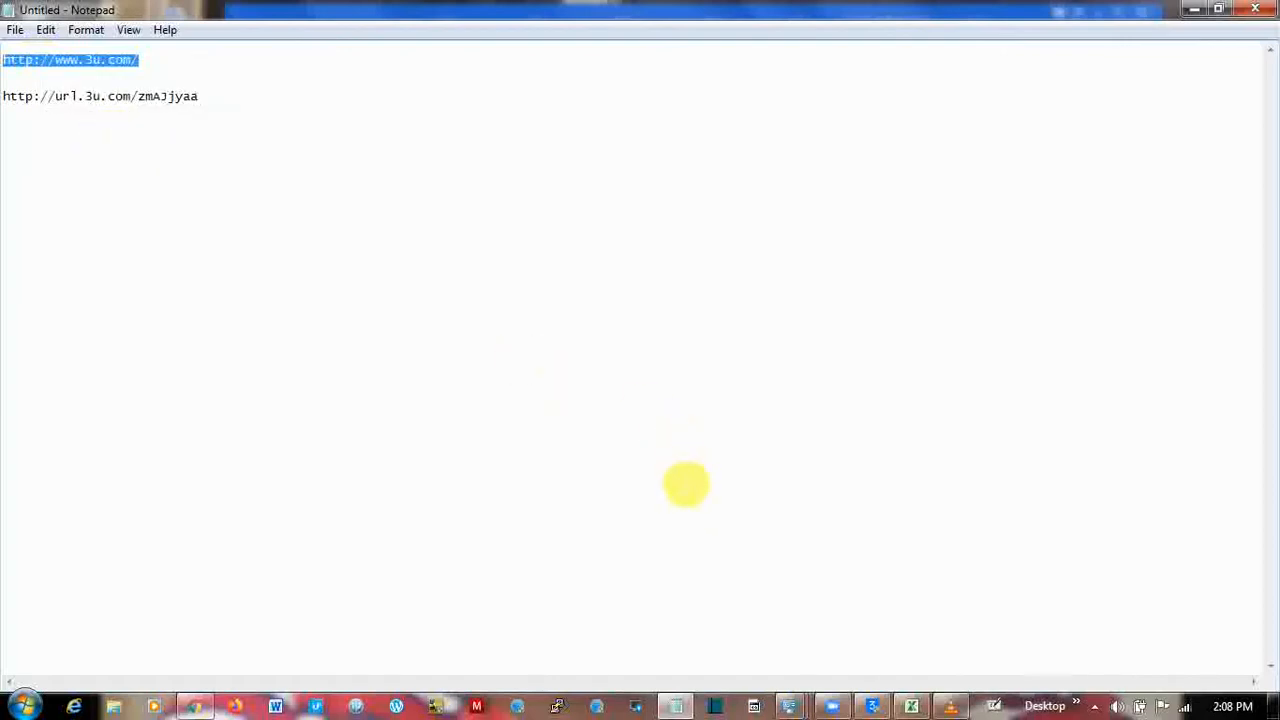
pyautogui.click(197, 707)
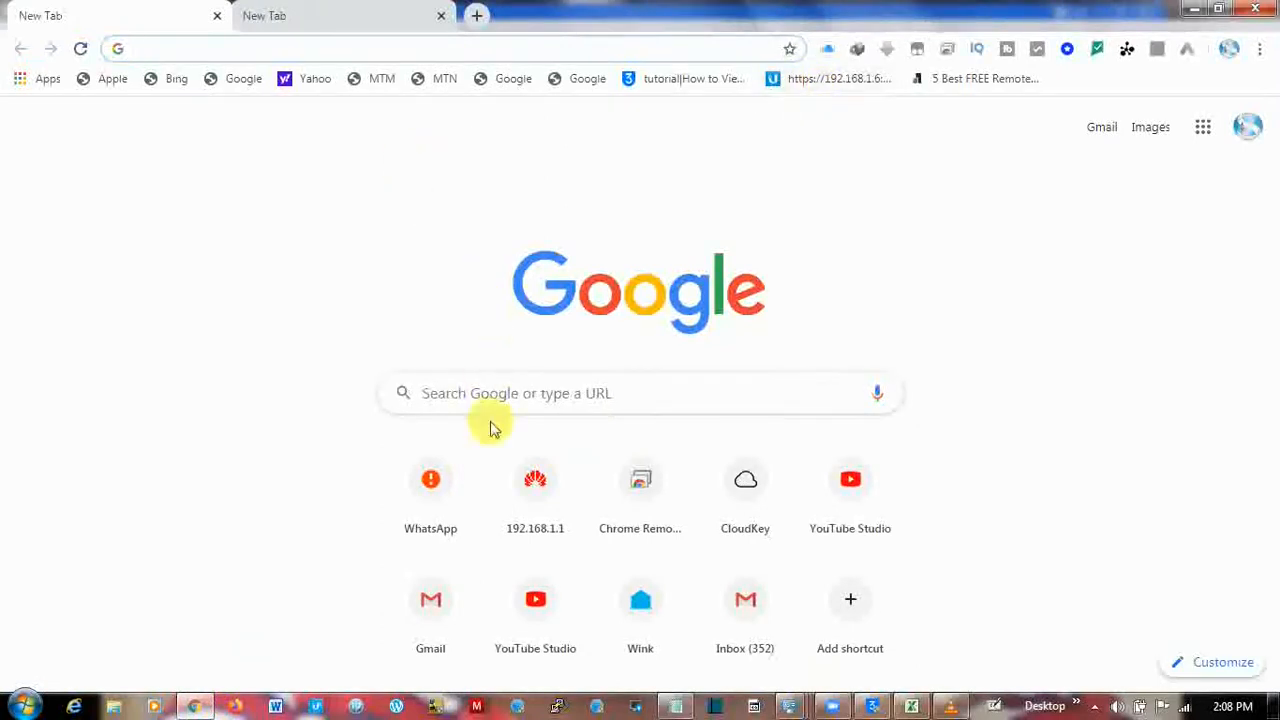
pyautogui.click(524, 391)
pyautogui.hotkey('ctrl', 'v')
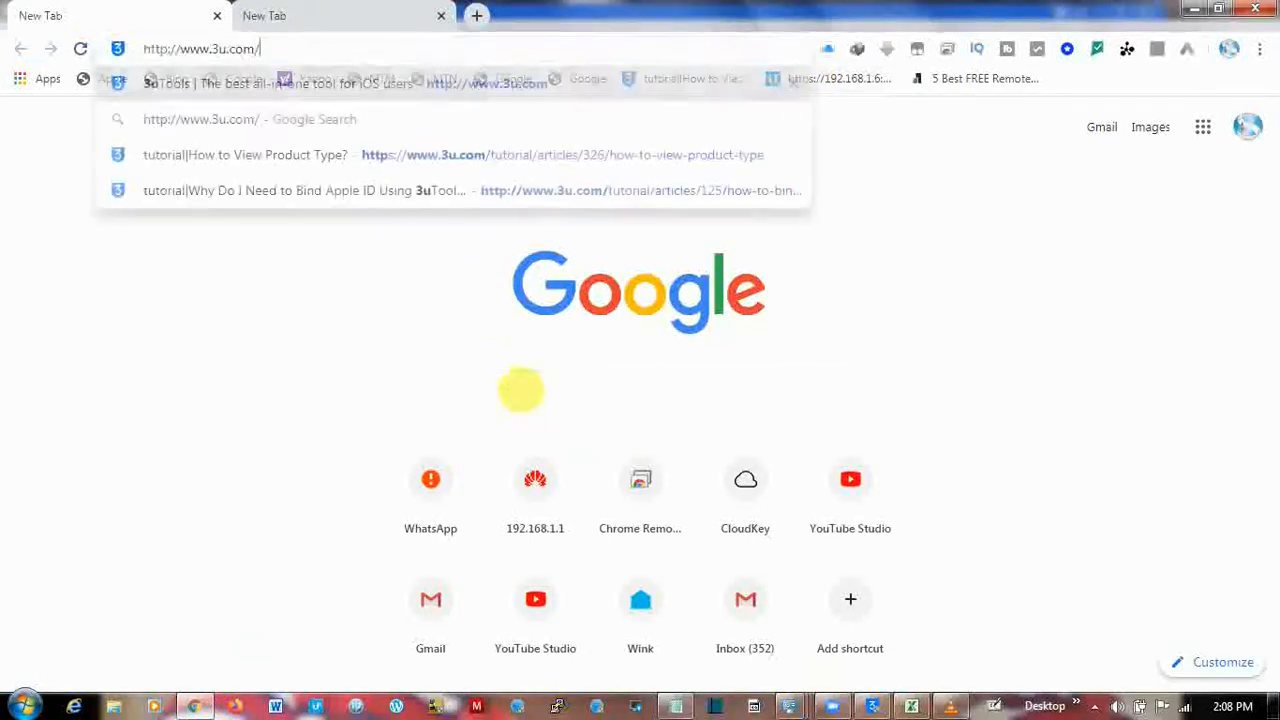
pyautogui.press('Return')
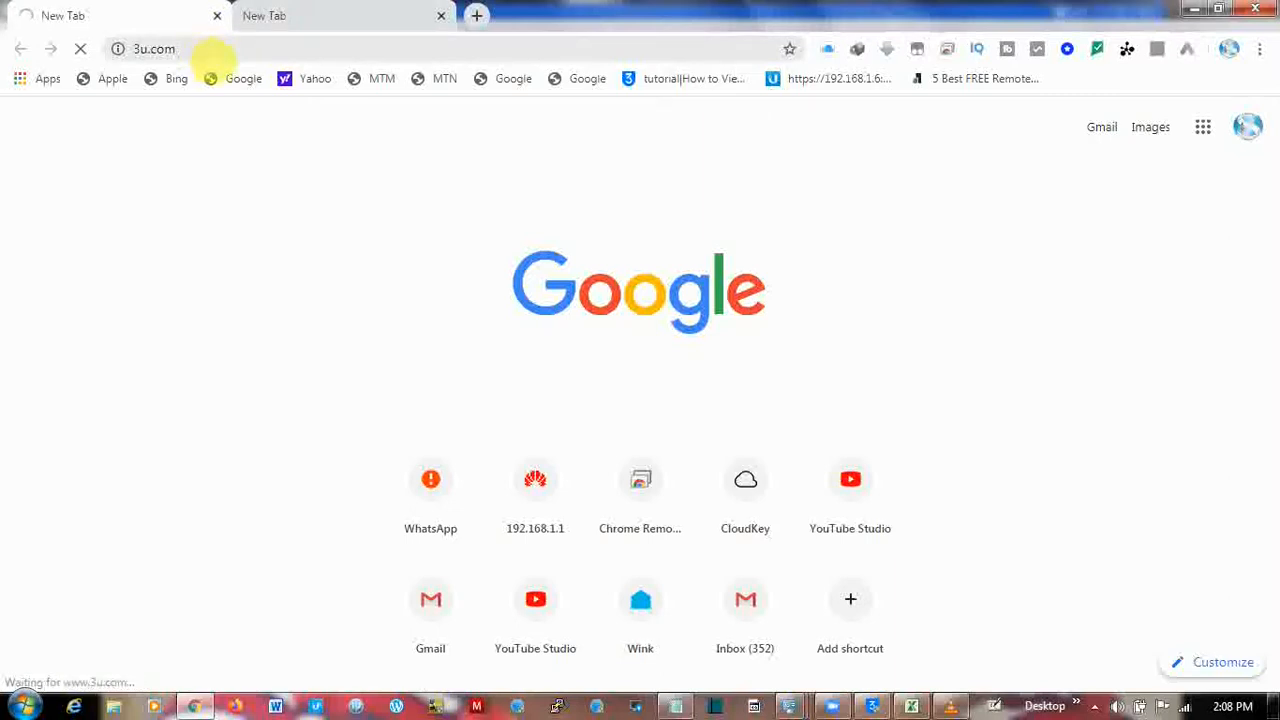
pyautogui.click(212, 55)
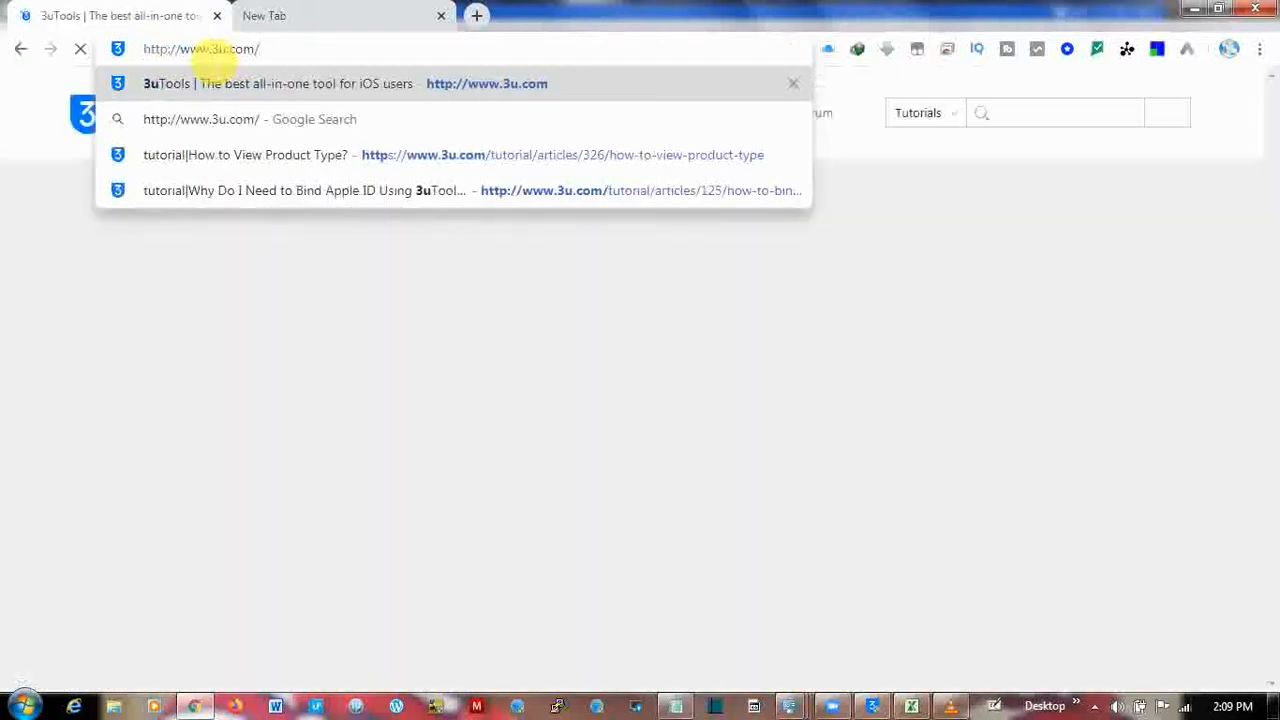
pyautogui.moveTo(1274, 338); pyautogui.dragTo(1234, 197)
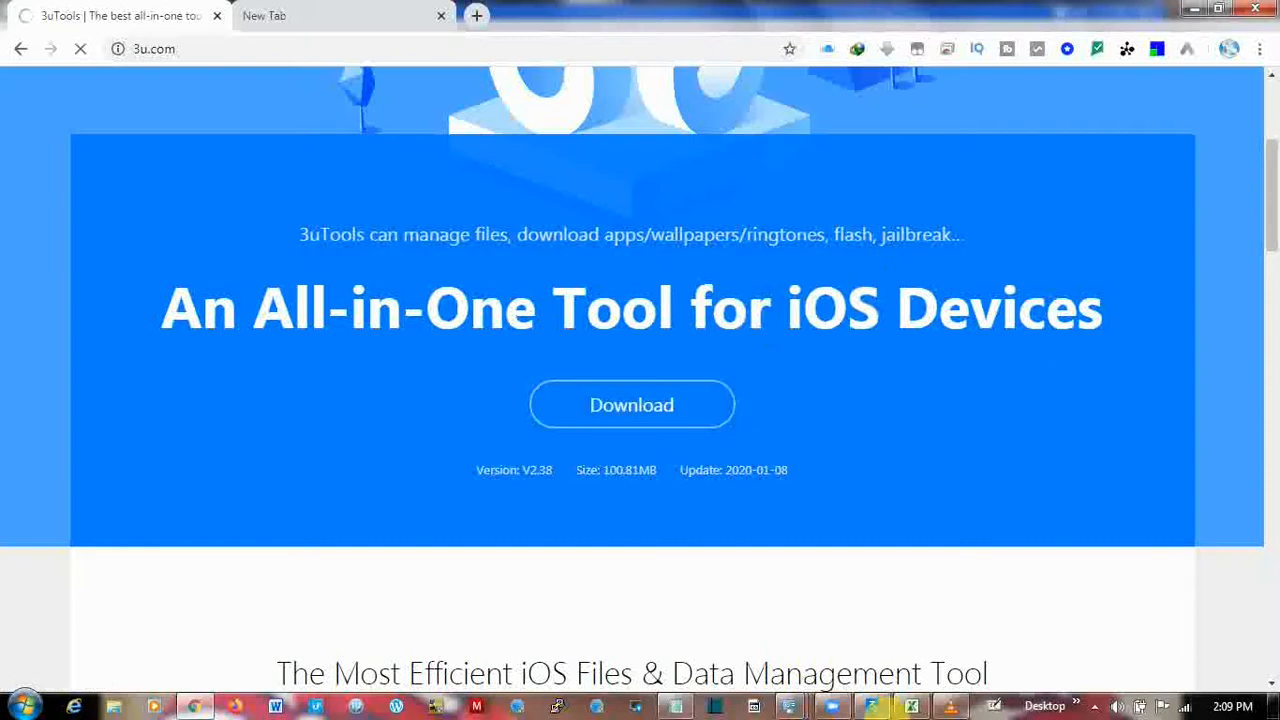
pyautogui.click(680, 707)
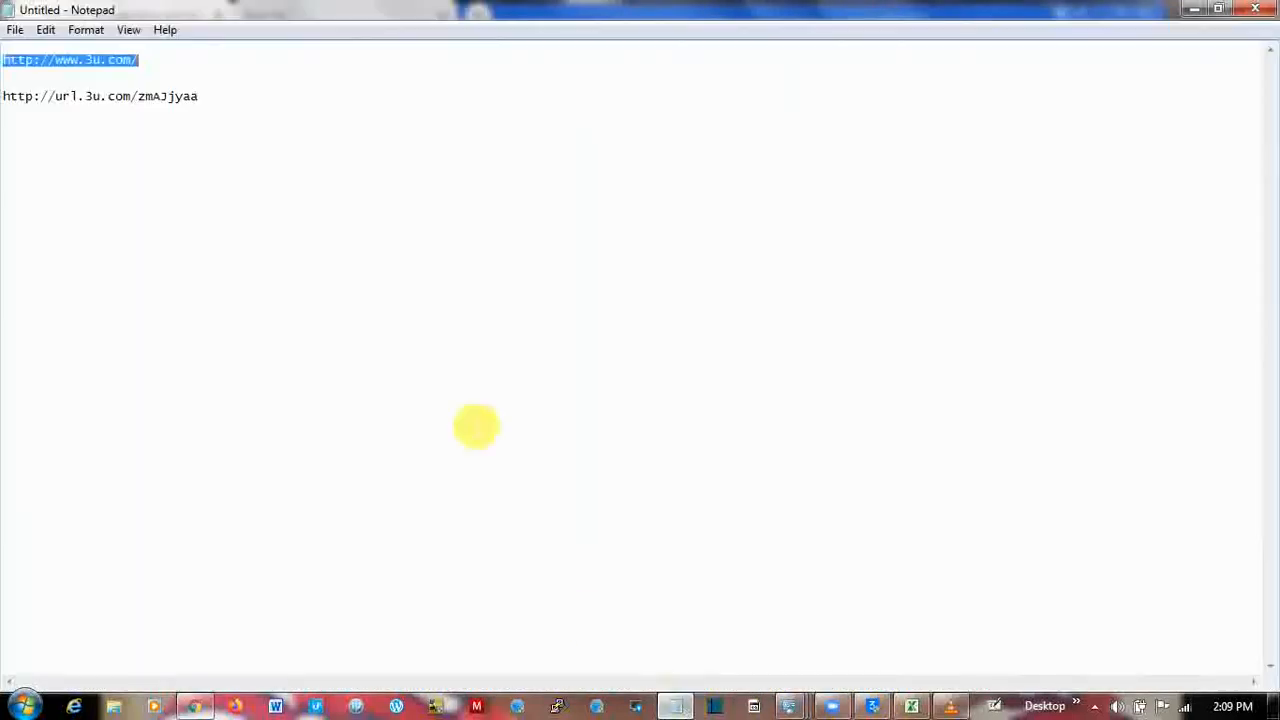
pyautogui.click(205, 96)
pyautogui.moveTo(211, 115); pyautogui.dragTo(14, 128)
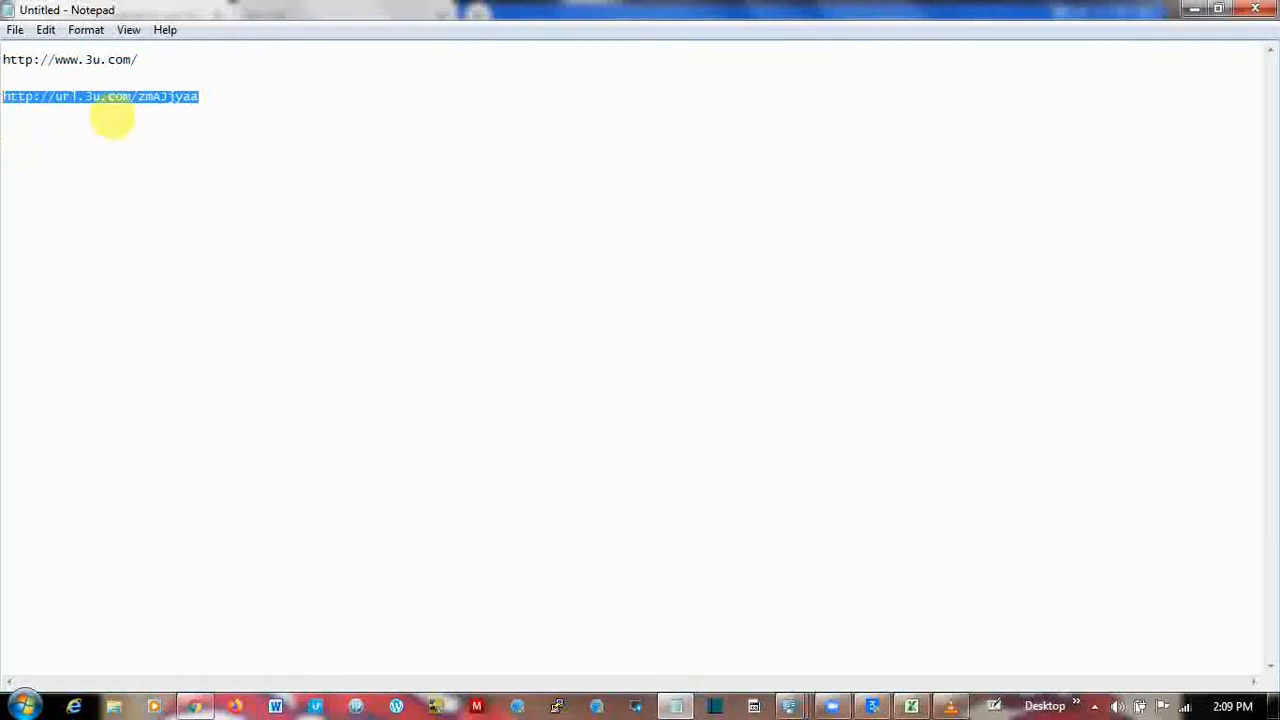
pyautogui.rightClick(103, 101)
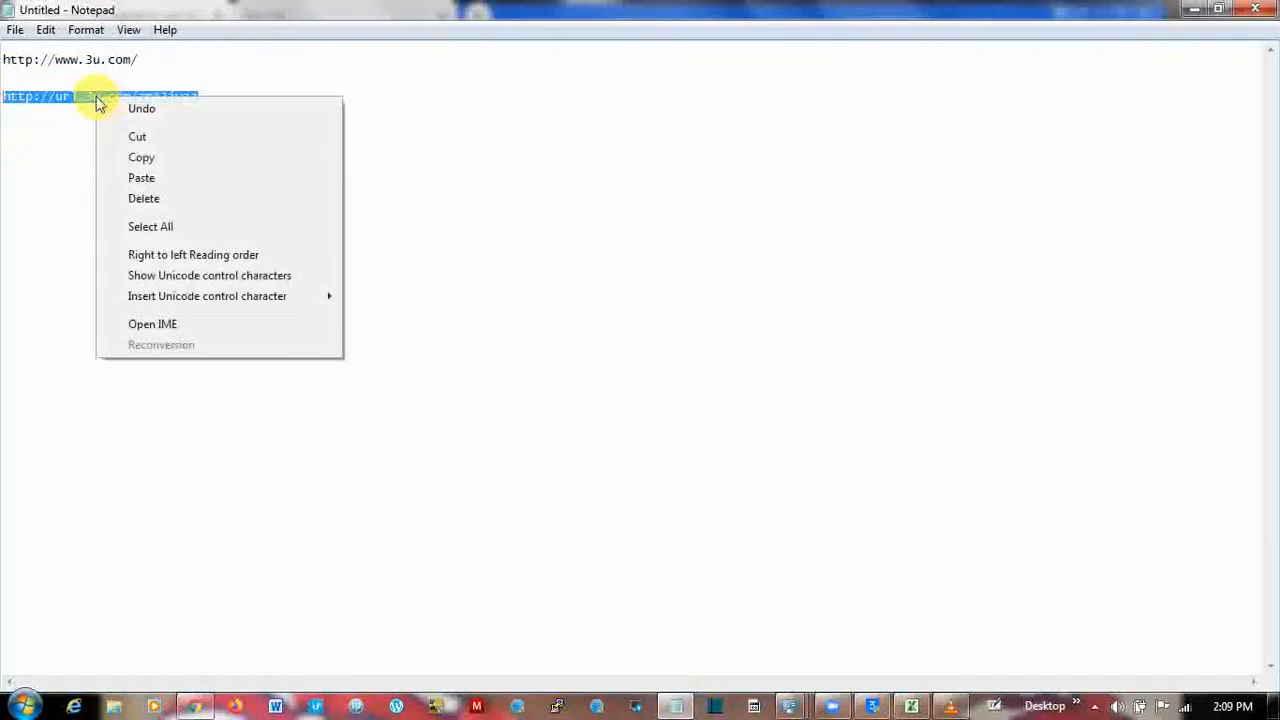
pyautogui.click(155, 163)
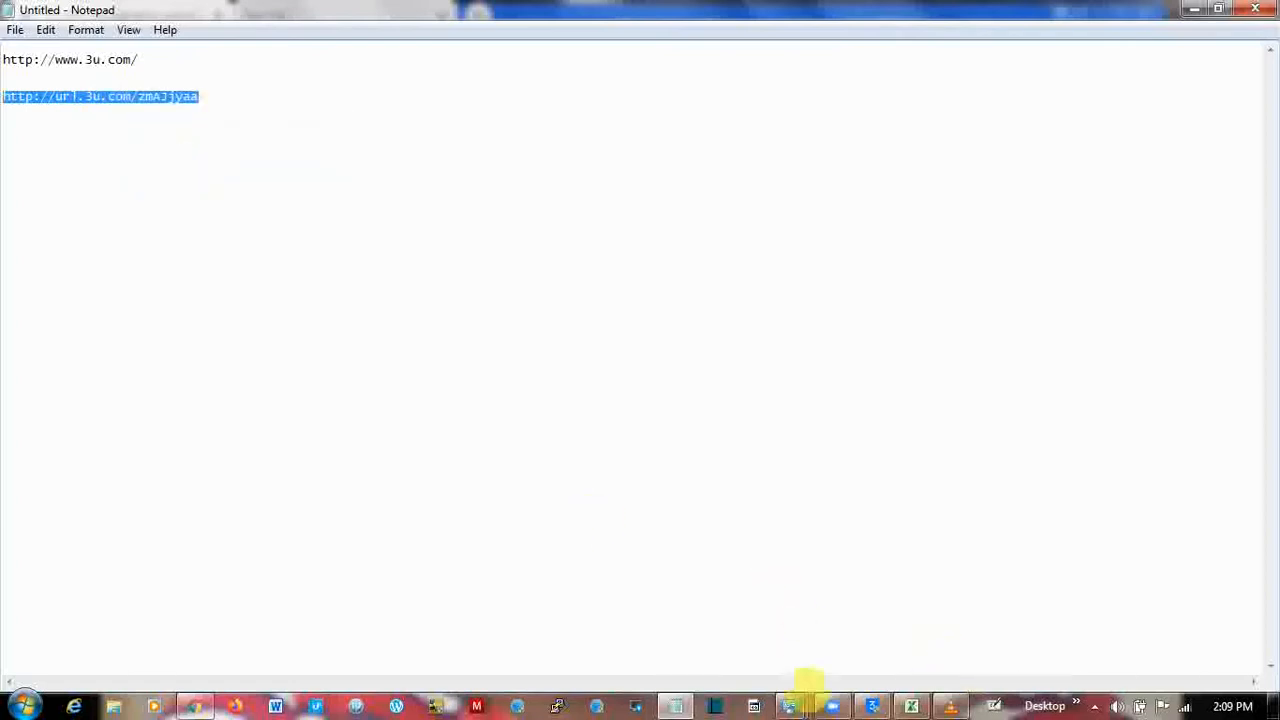
pyautogui.click(194, 706)
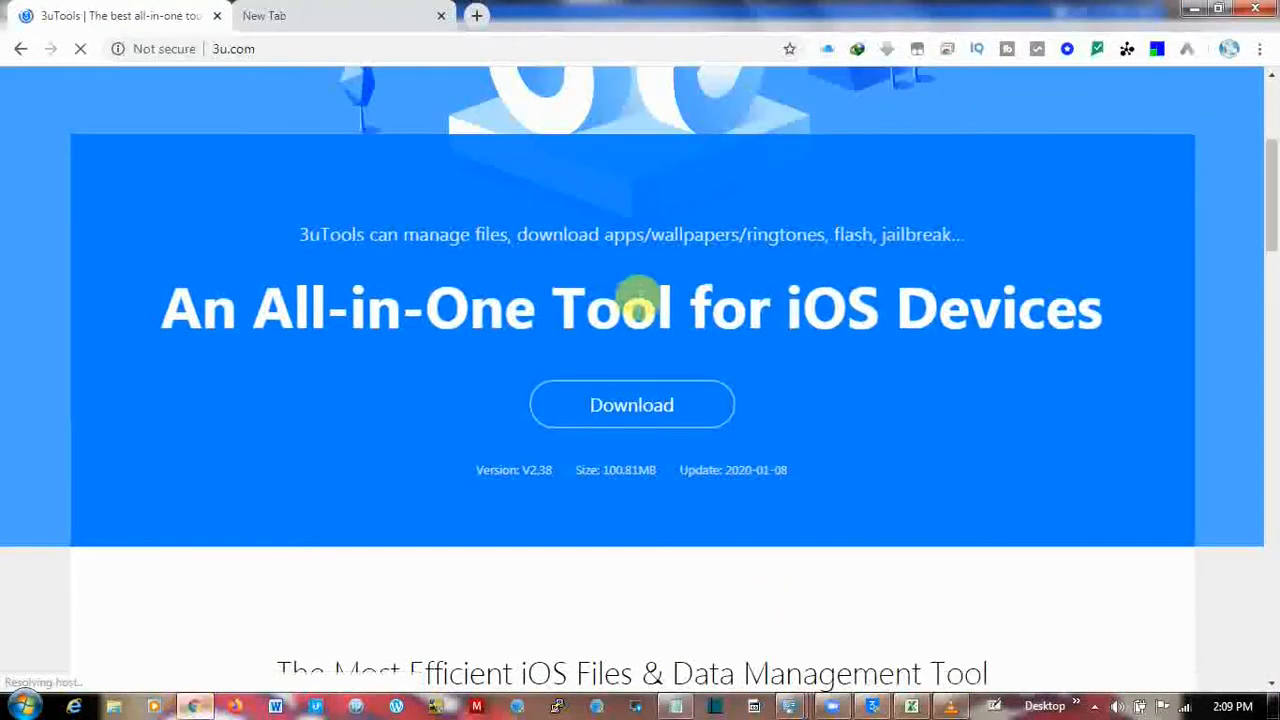
pyautogui.click(354, 22)
pyautogui.click(362, 48)
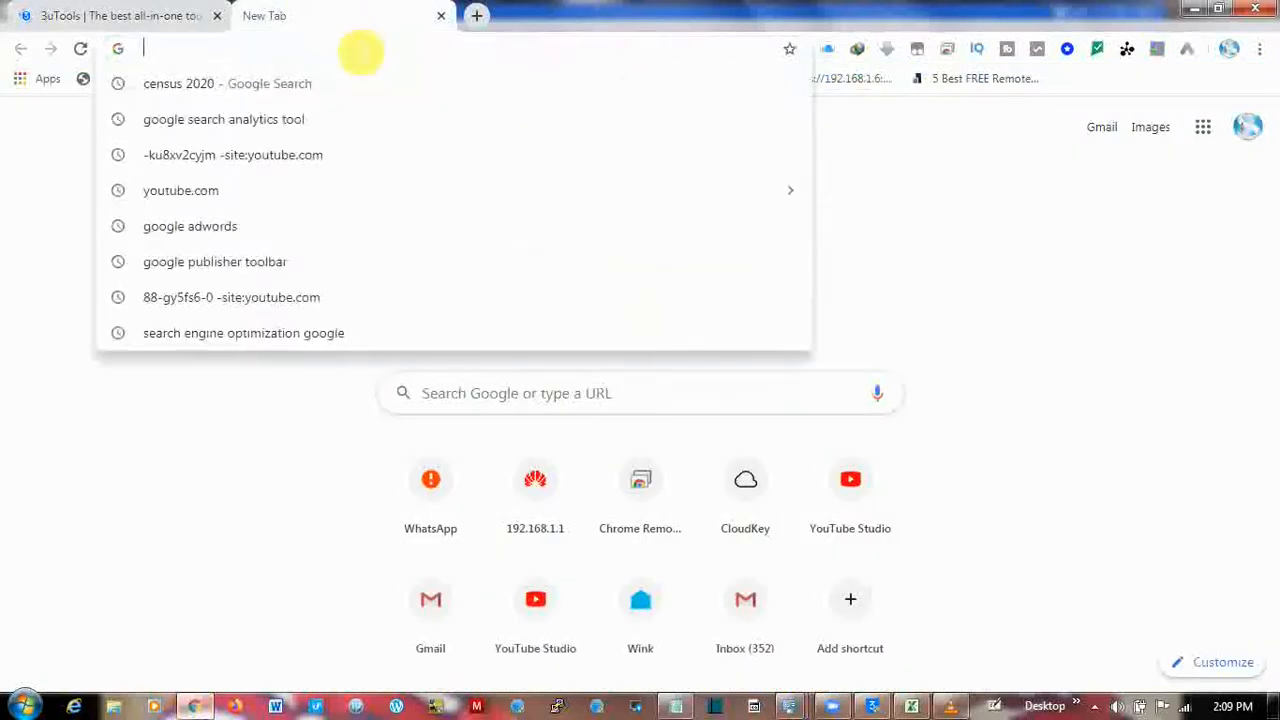
pyautogui.hotkey('ctrl', 'v')
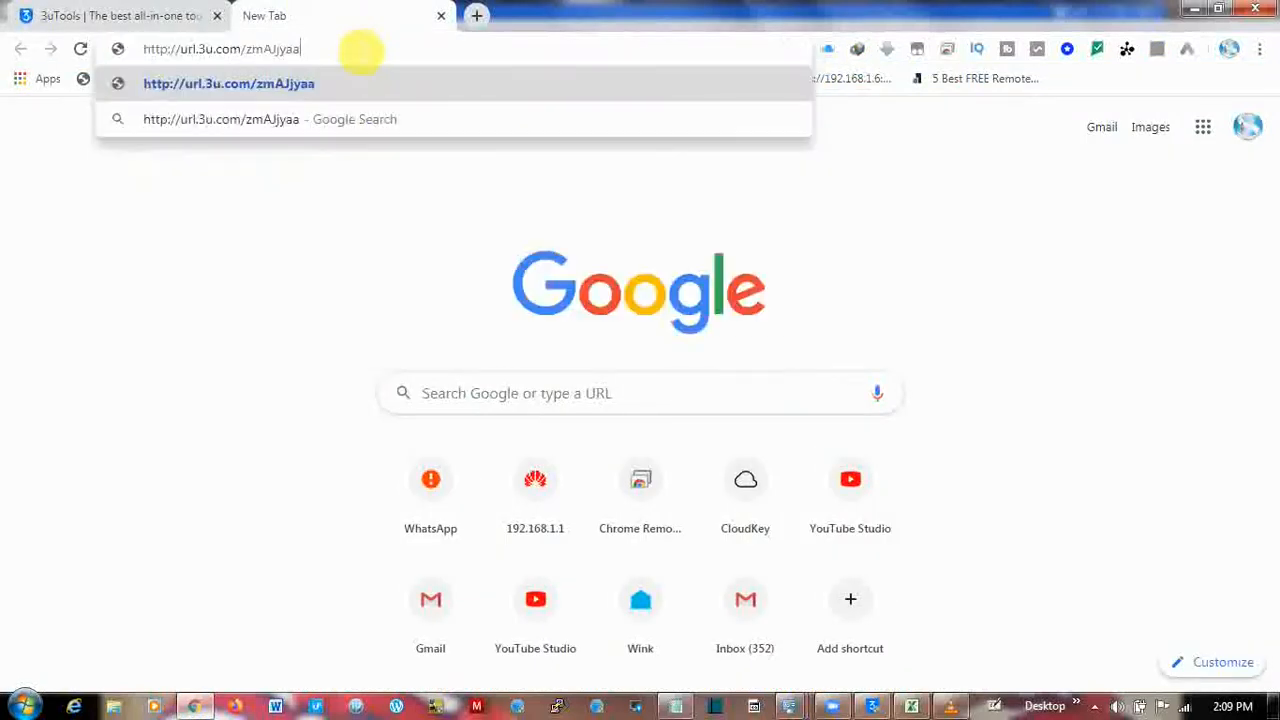
pyautogui.press('Return')
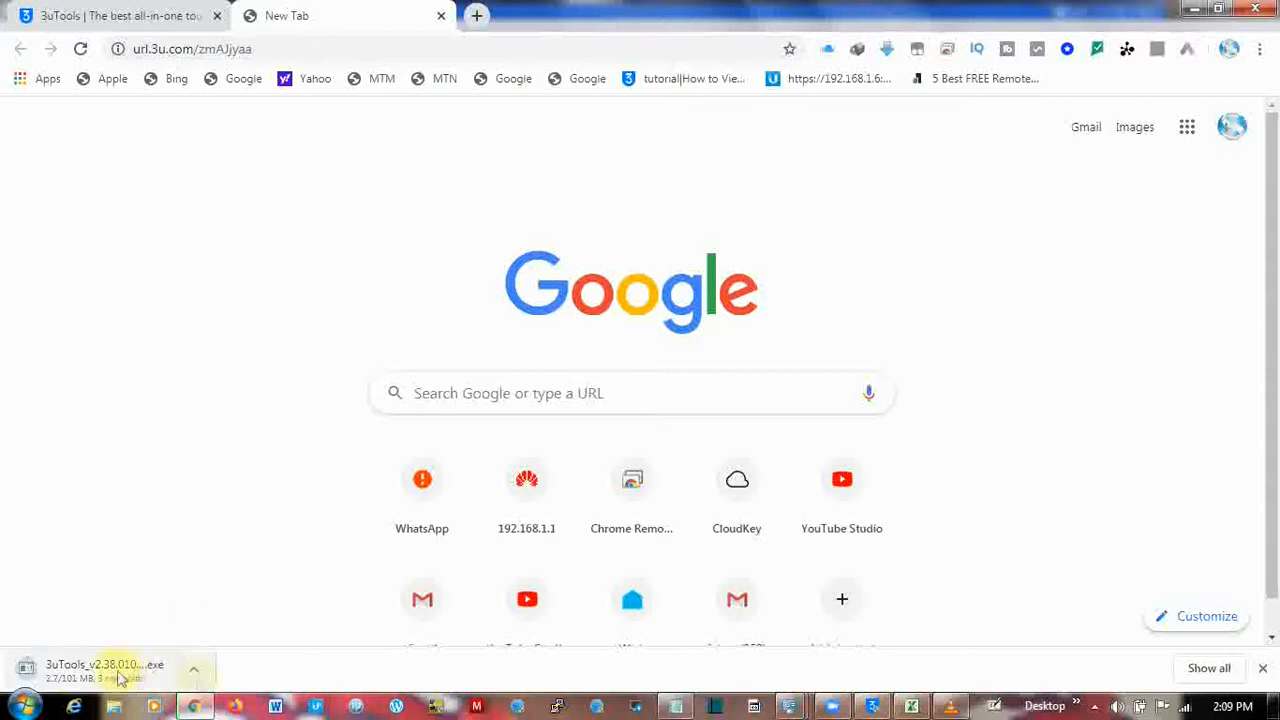
# Step: Pause the 3uTools installer download and minimise the browser window
pyautogui.click(194, 672)
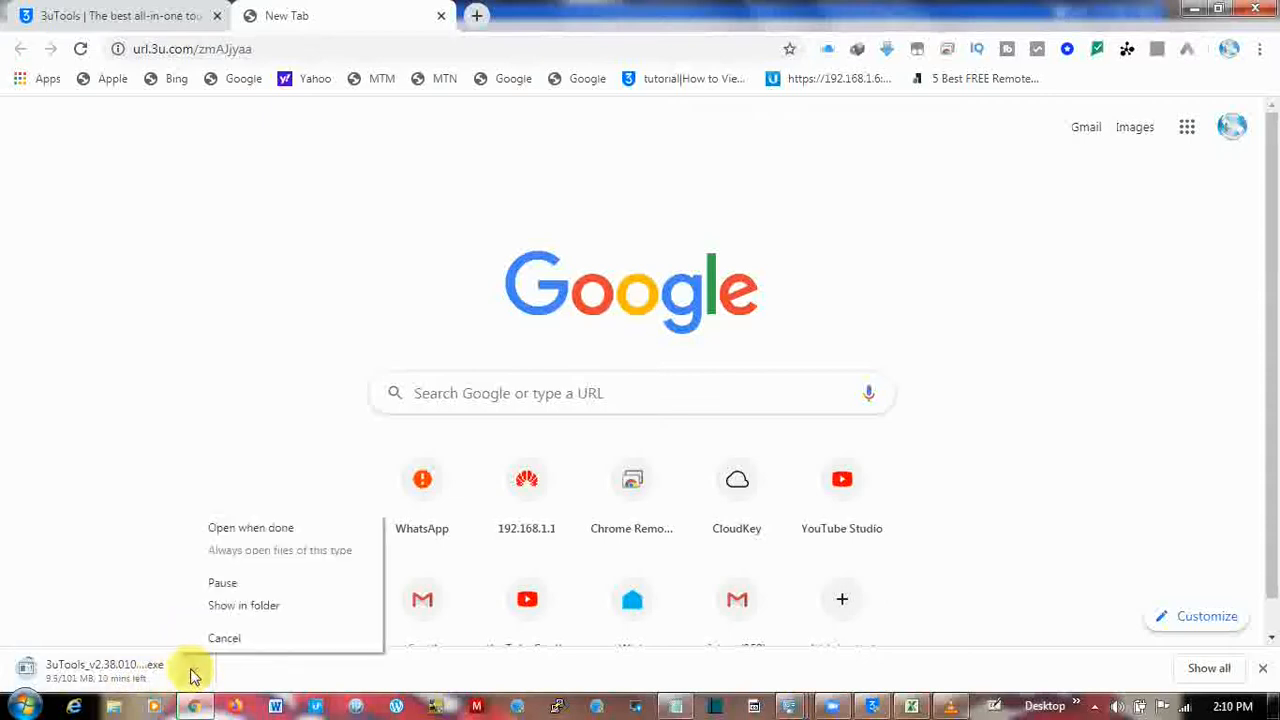
pyautogui.click(250, 583)
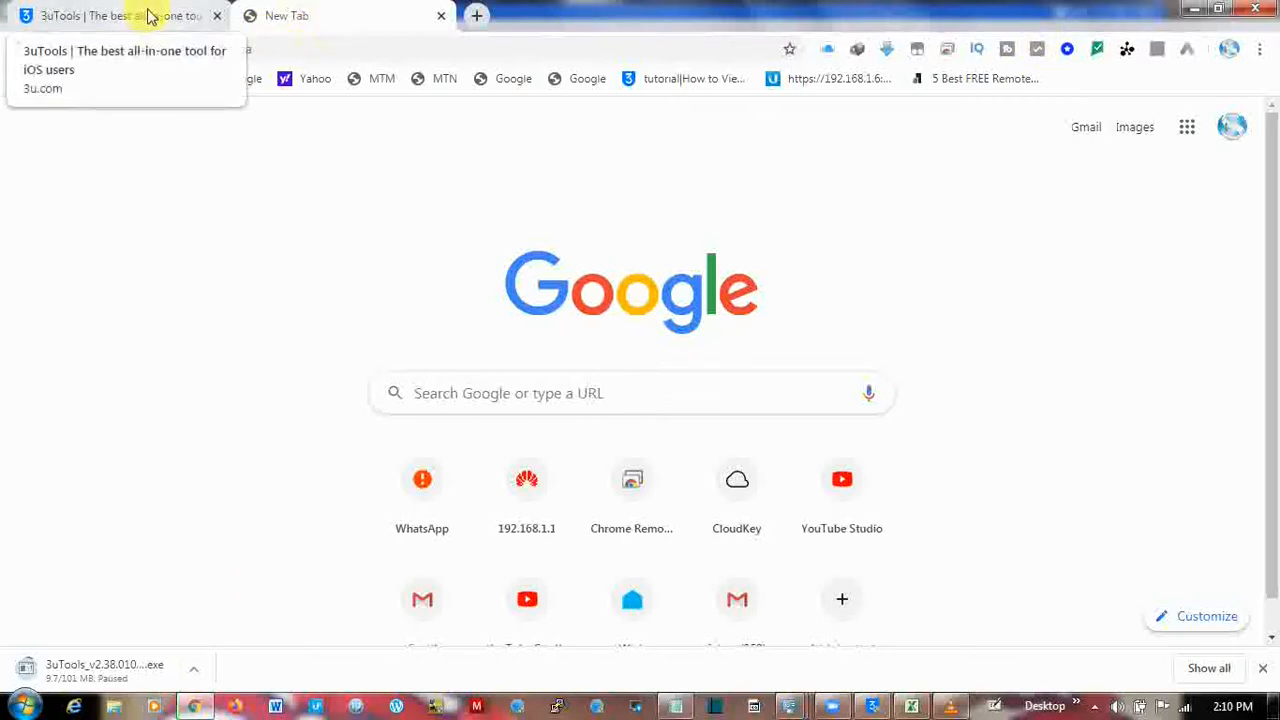
pyautogui.click(1194, 9)
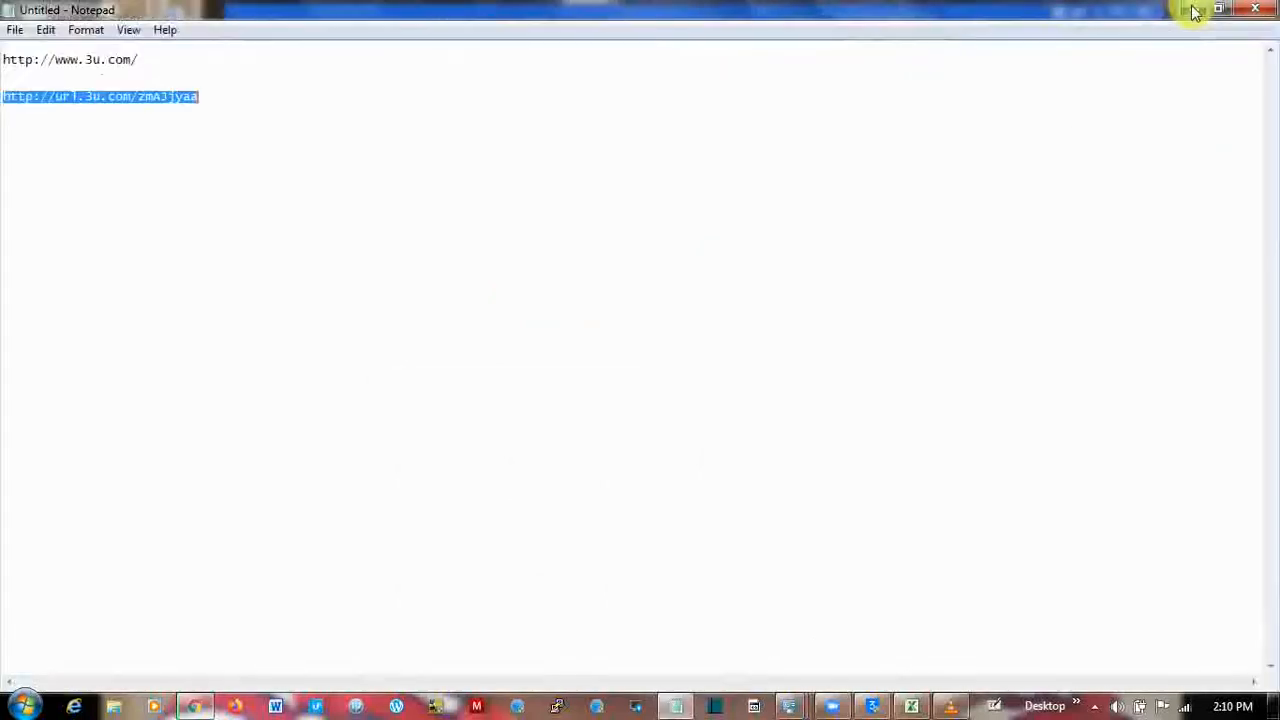
# Step: Switch to 3uTools and open the Make Ringtone tool from the Toolbox
pyautogui.click(870, 707)
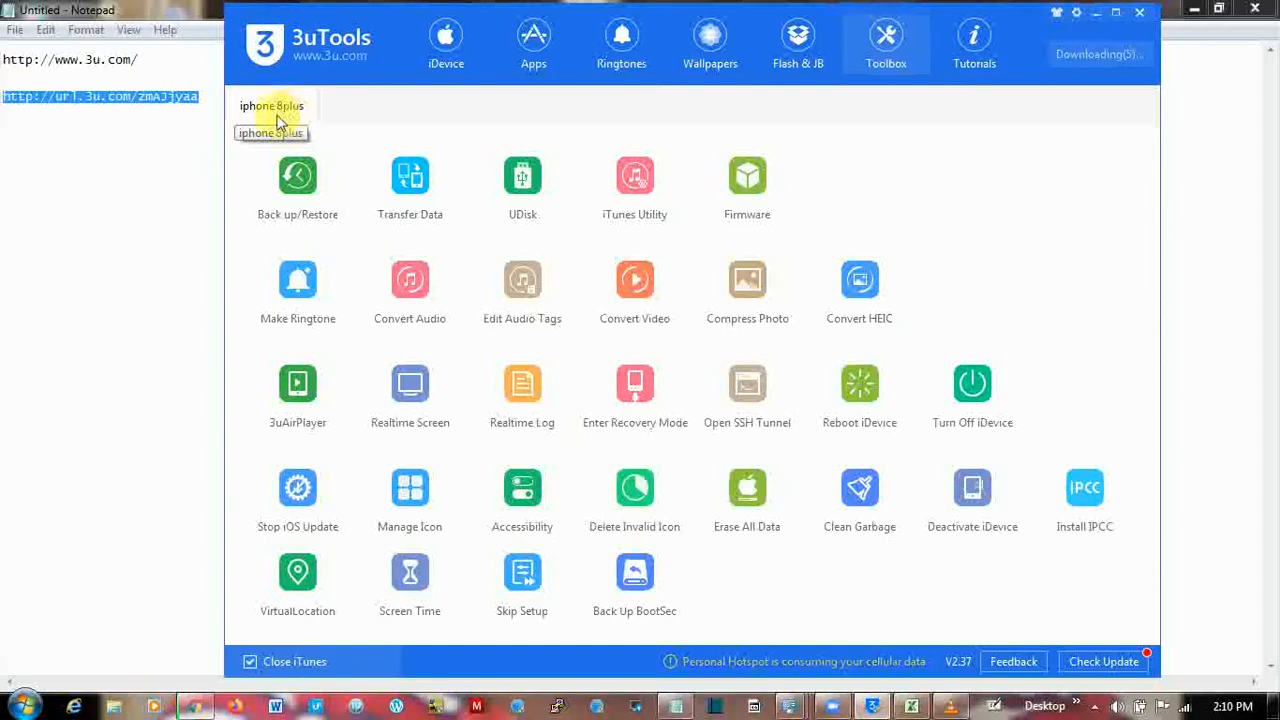
pyautogui.click(440, 48)
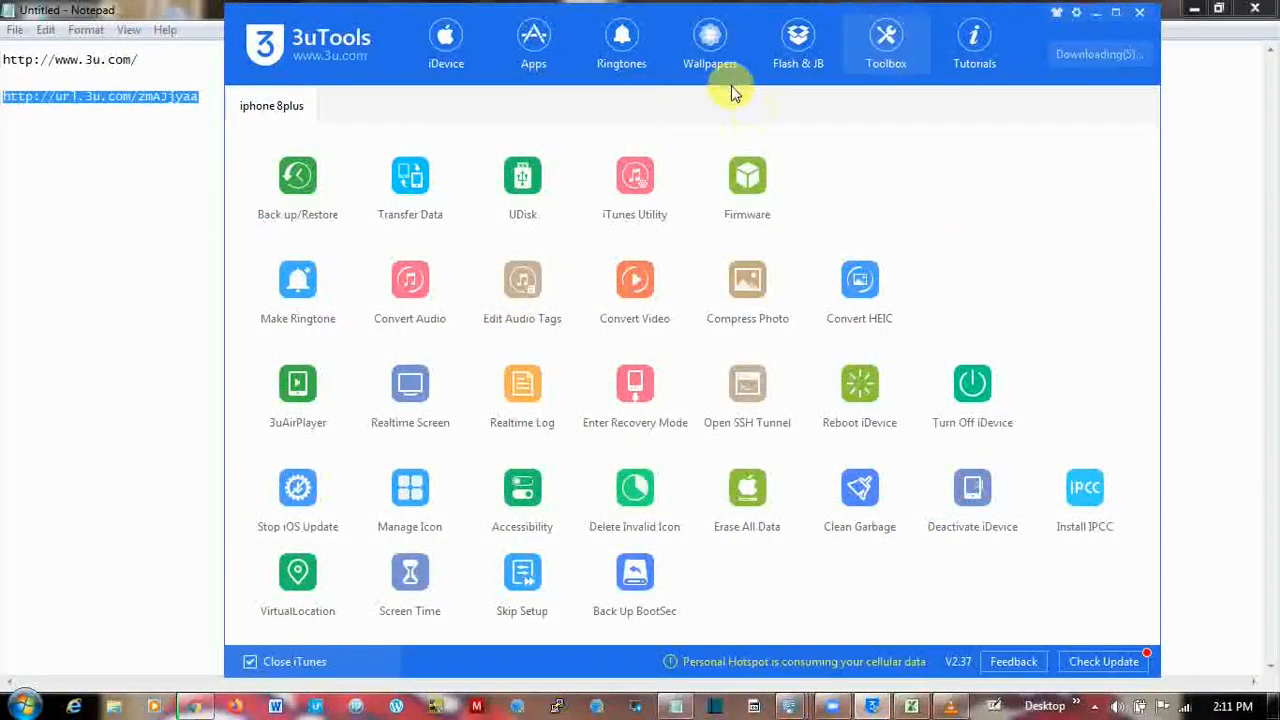
pyautogui.click(300, 316)
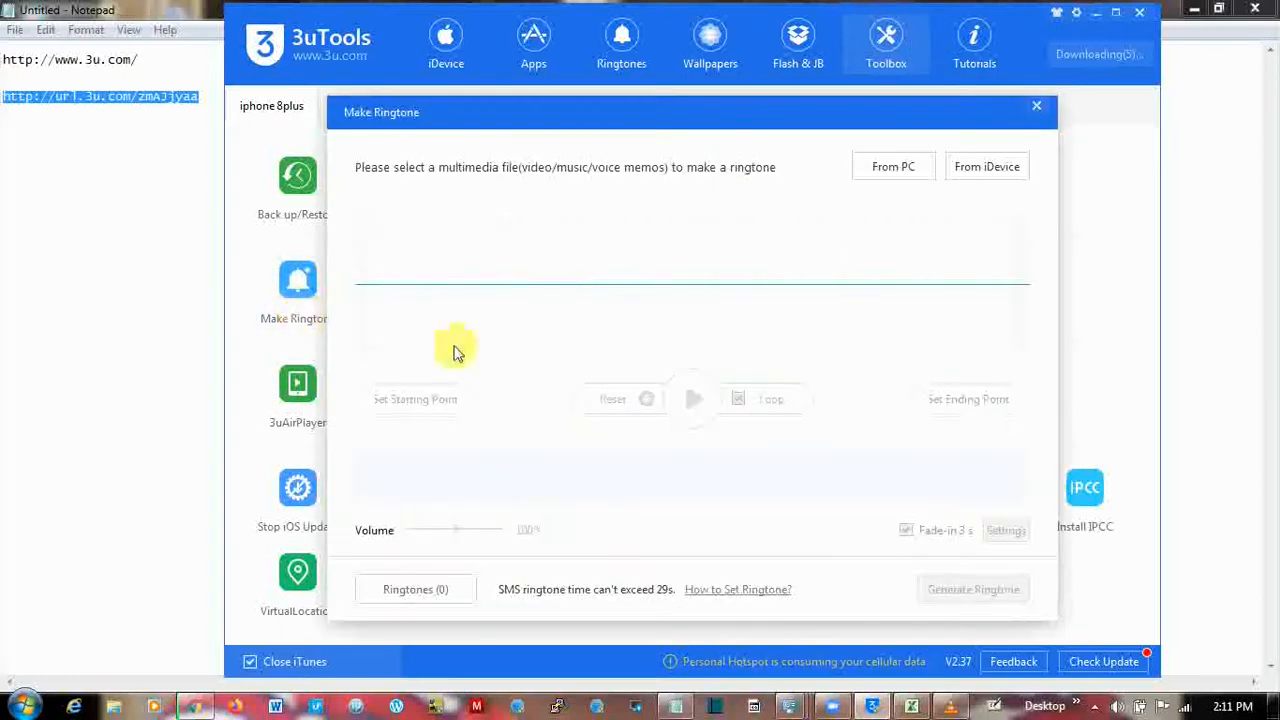
# Step: Examine the music files offered from the iDevice as ringtone sources and close the list without choosing one
pyautogui.click(905, 170)
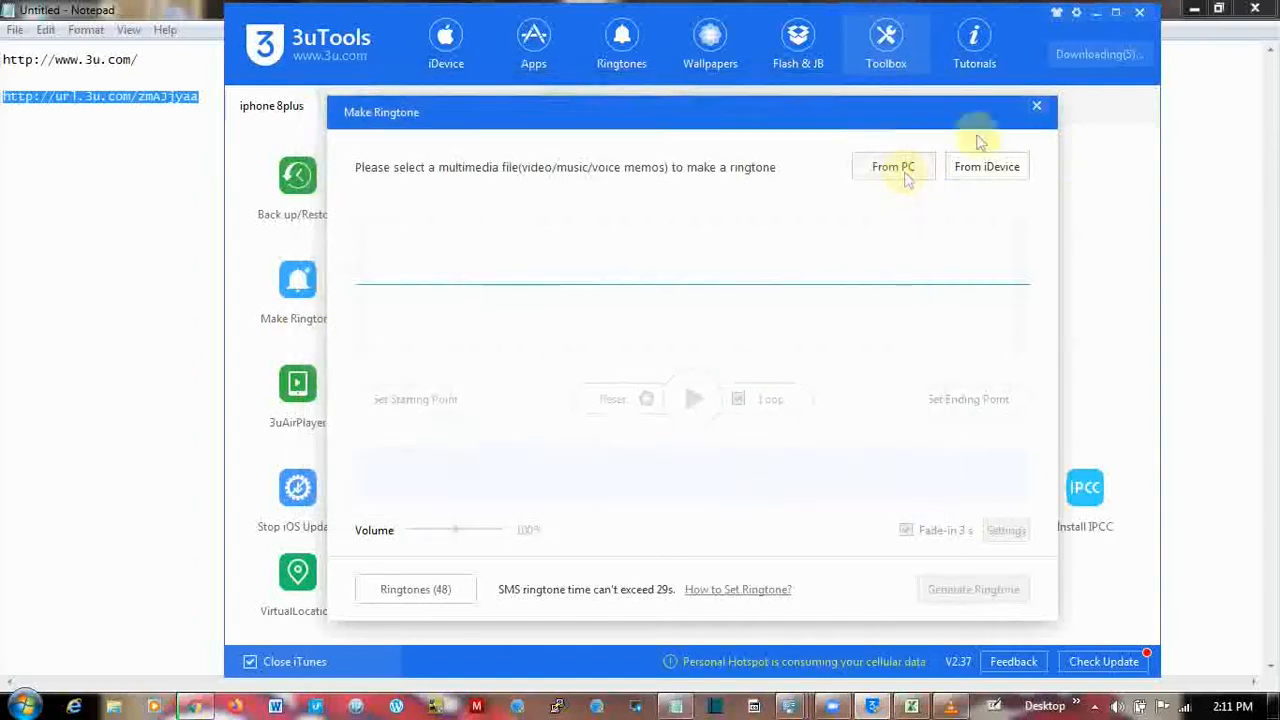
pyautogui.click(1000, 172)
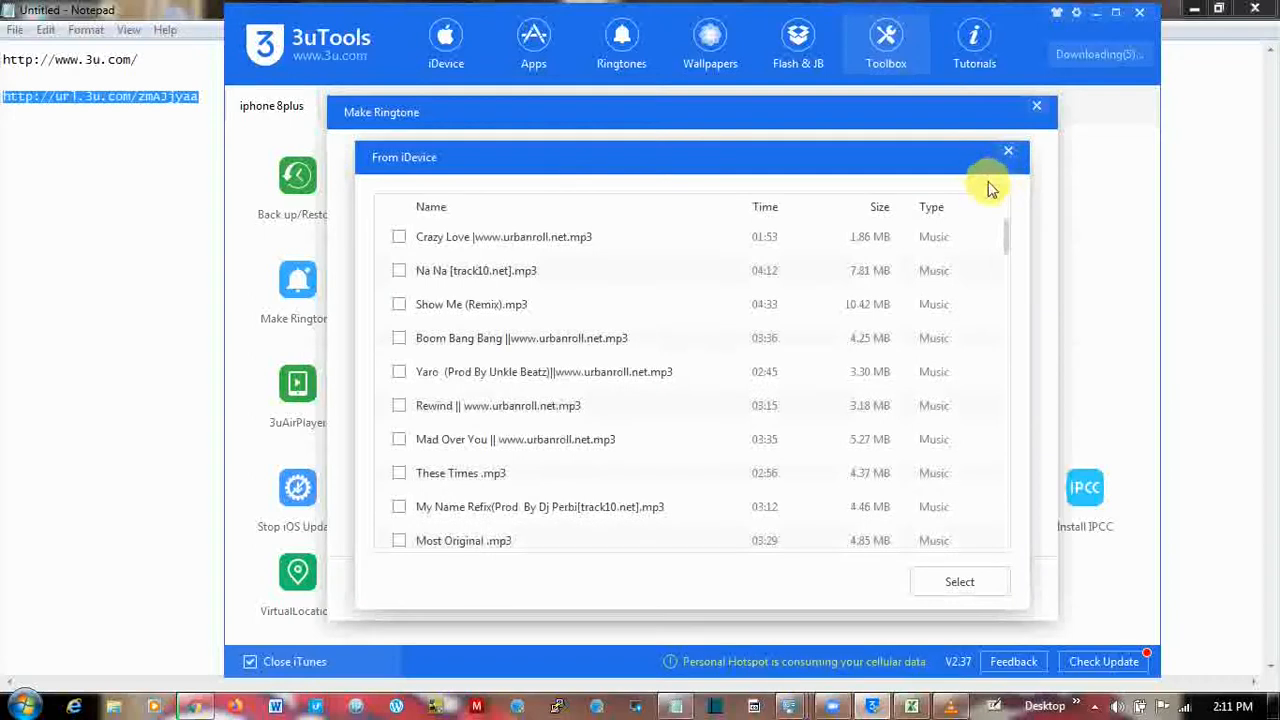
pyautogui.moveTo(1004, 252); pyautogui.dragTo(1000, 206)
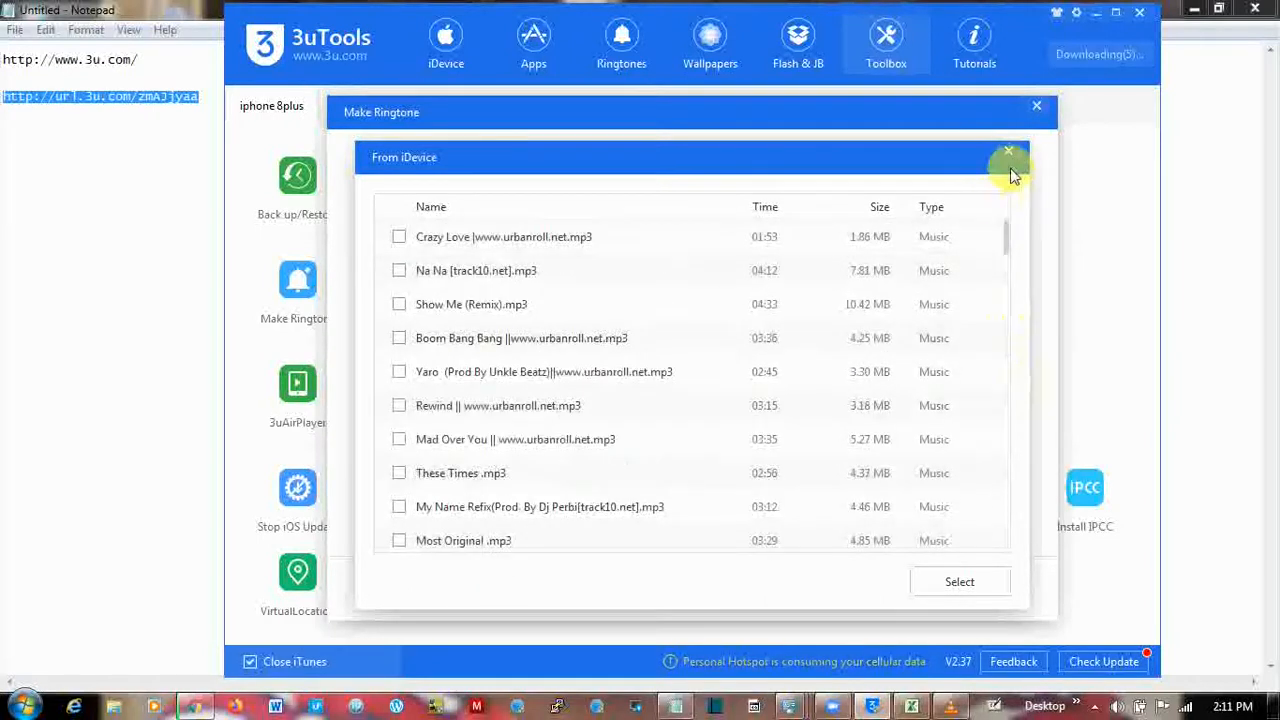
pyautogui.click(1009, 152)
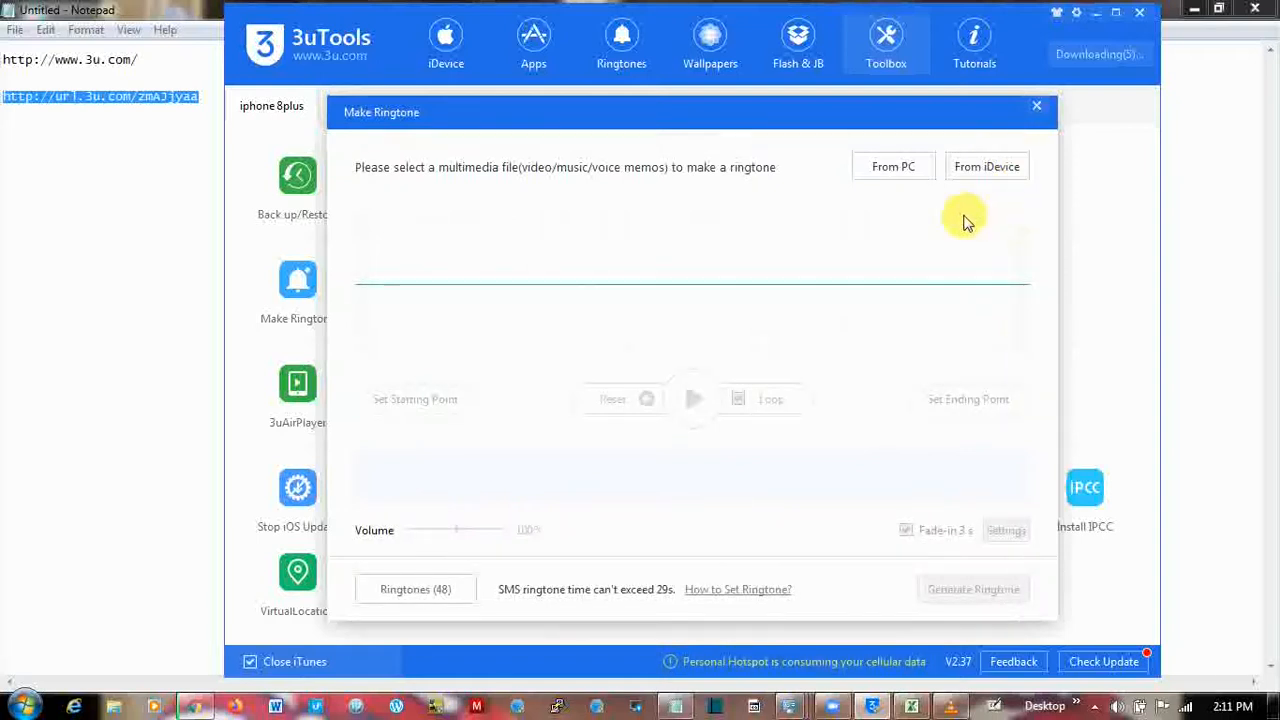
# Step: Load the audio file Bouncey from the PC's Downloads folder on drive F: into Make Ringtone
pyautogui.click(889, 175)
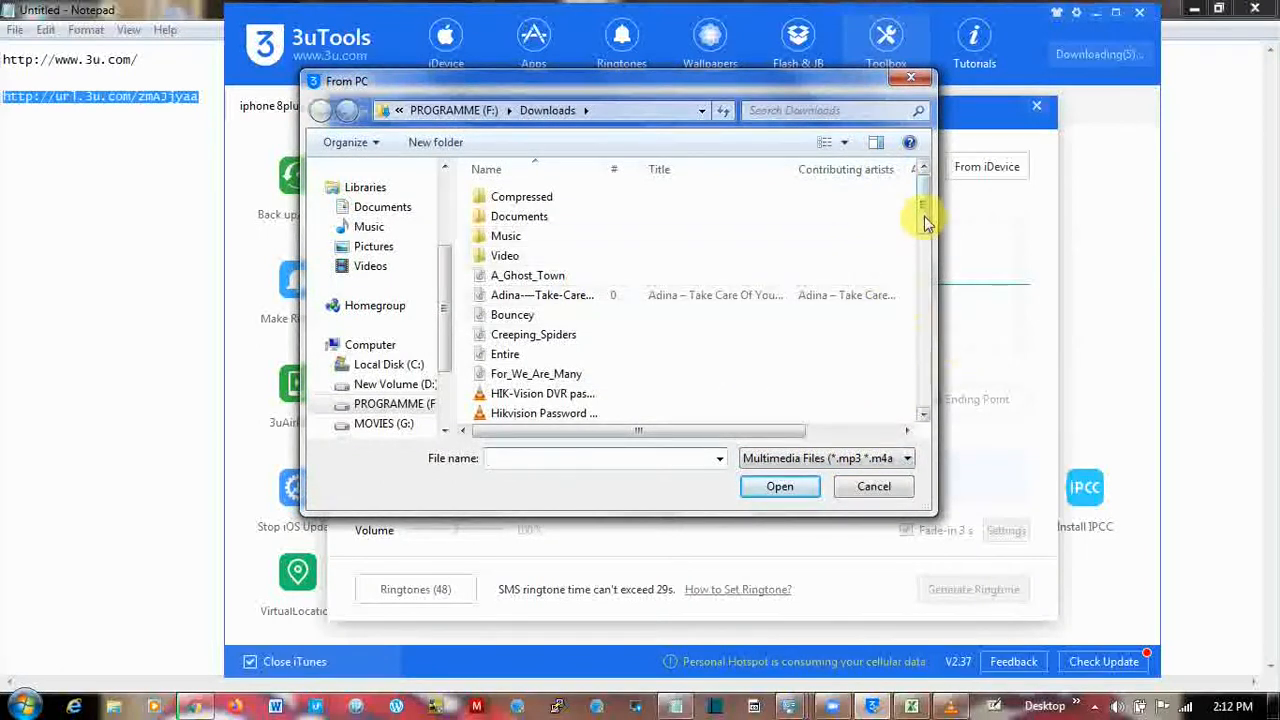
pyautogui.moveTo(925, 222); pyautogui.dragTo(925, 235)
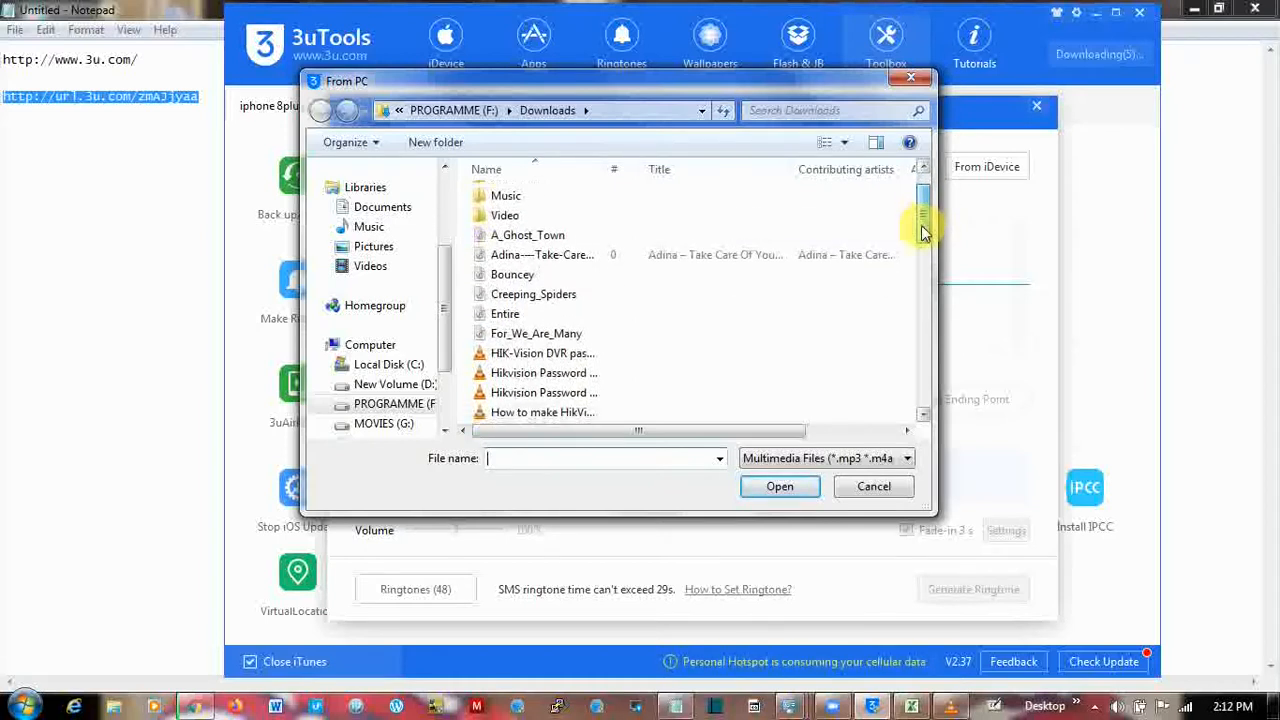
pyautogui.click(563, 258)
pyautogui.click(560, 238)
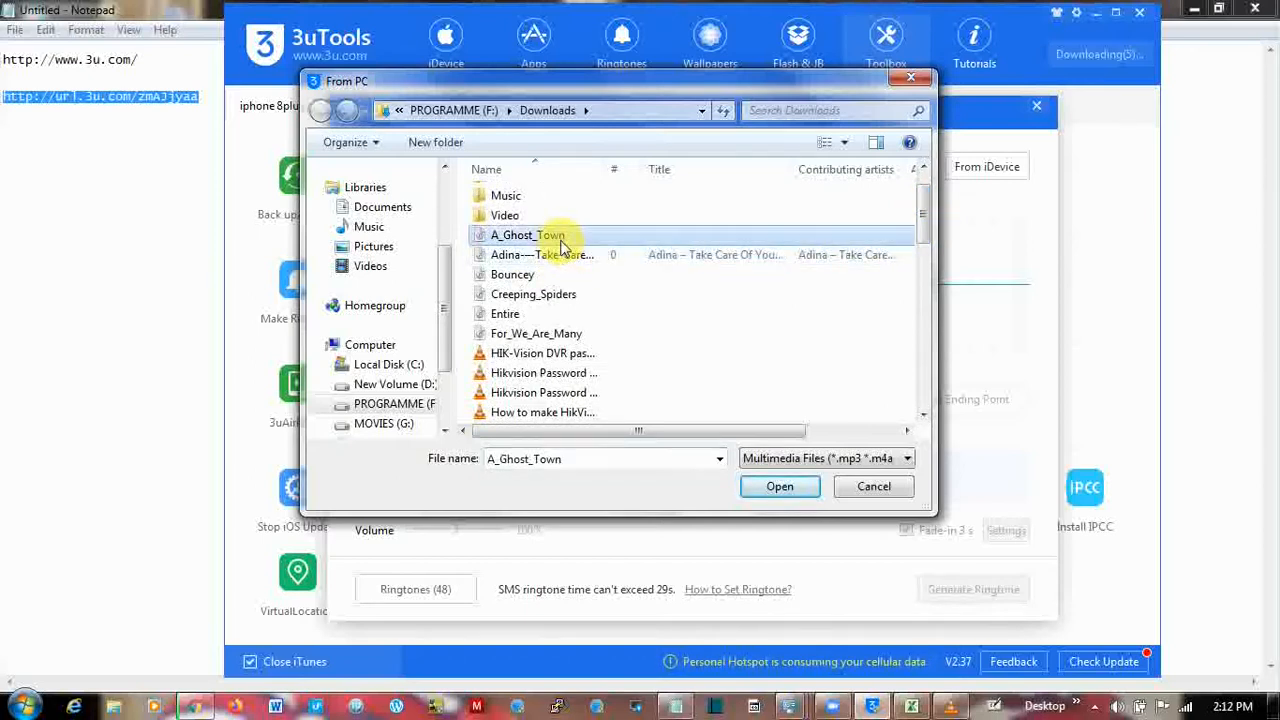
pyautogui.press('Down')
pyautogui.press('Down')
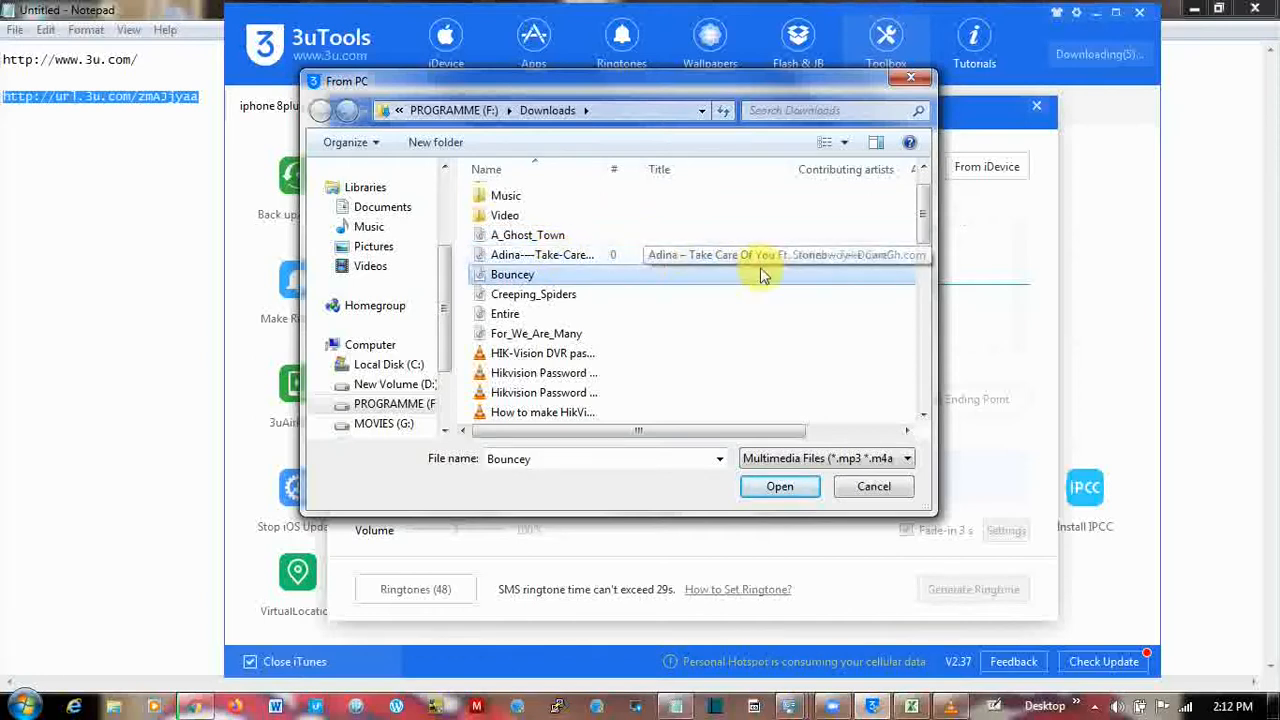
pyautogui.moveTo(924, 226); pyautogui.dragTo(924, 283)
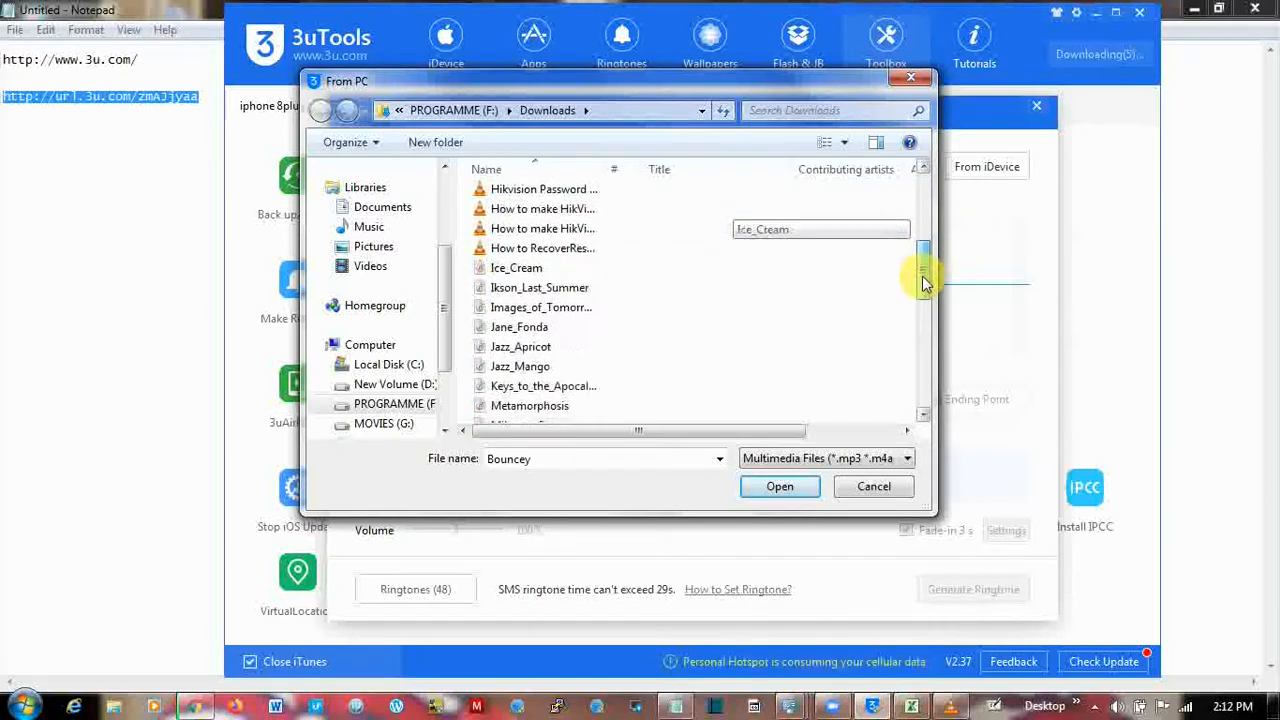
pyautogui.scroll(2, 924, 283)
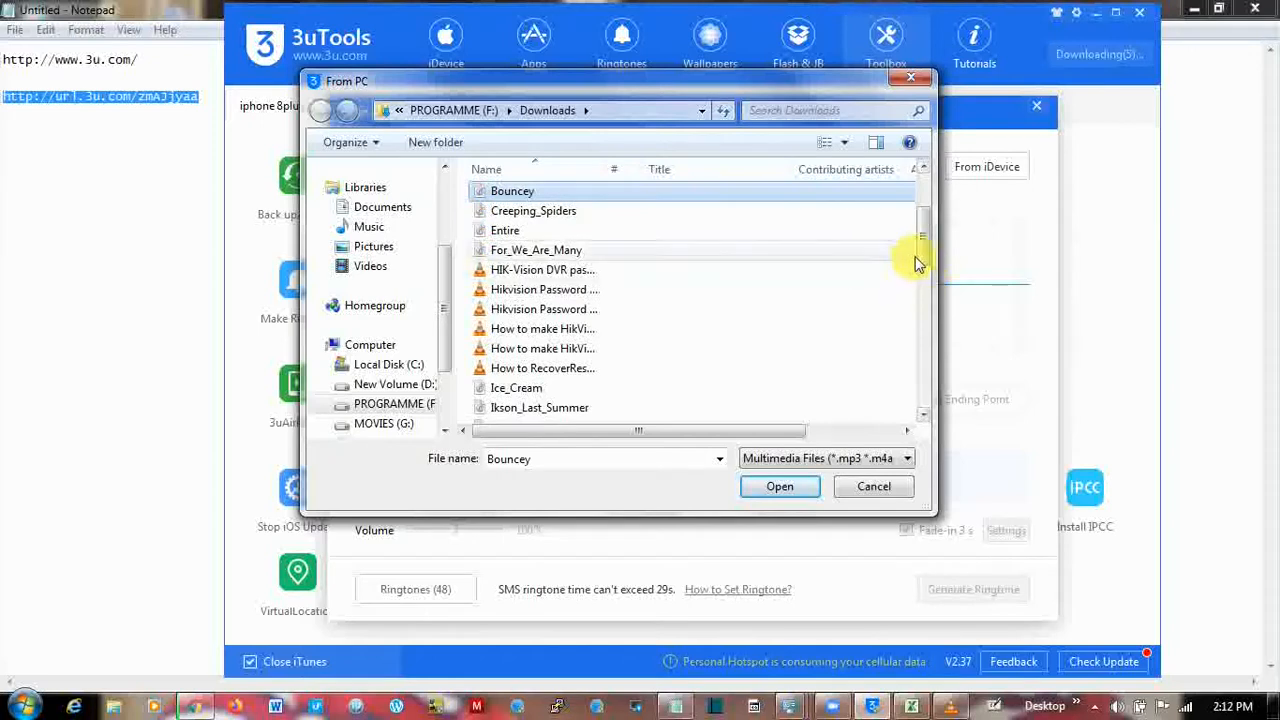
pyautogui.moveTo(924, 251); pyautogui.dragTo(926, 214)
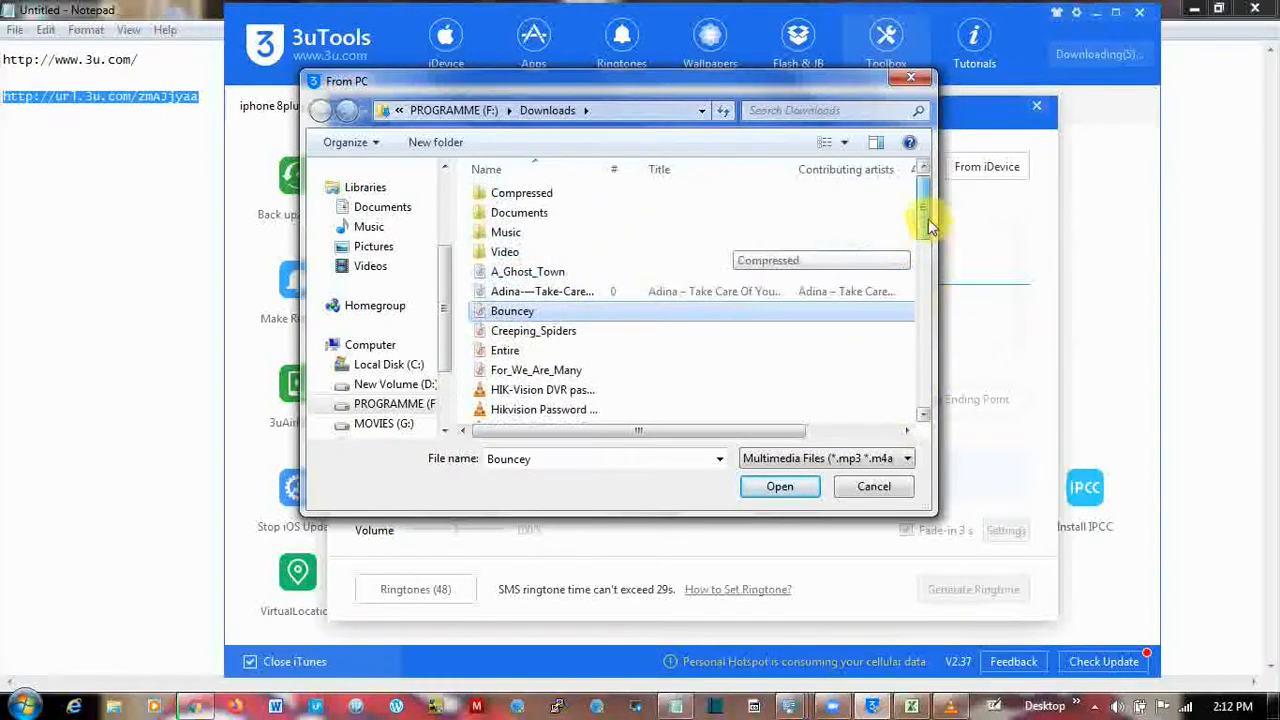
pyautogui.click(782, 488)
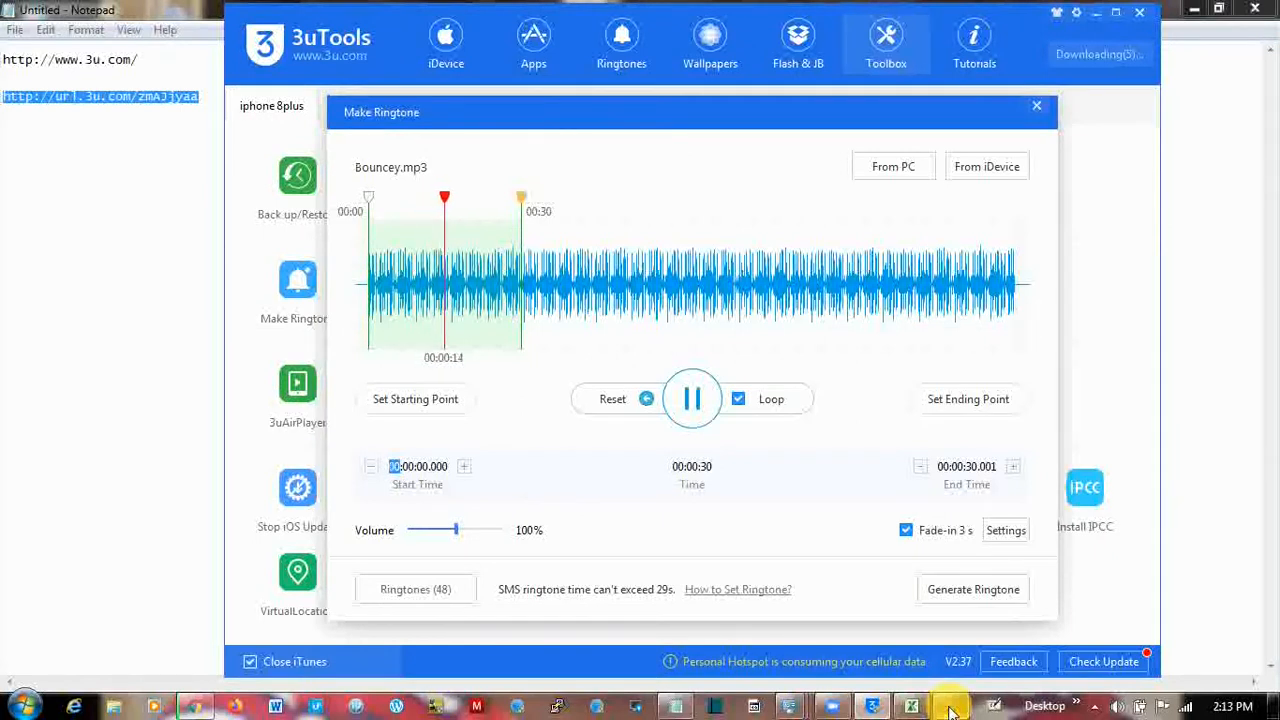
pyautogui.moveTo(951, 709)
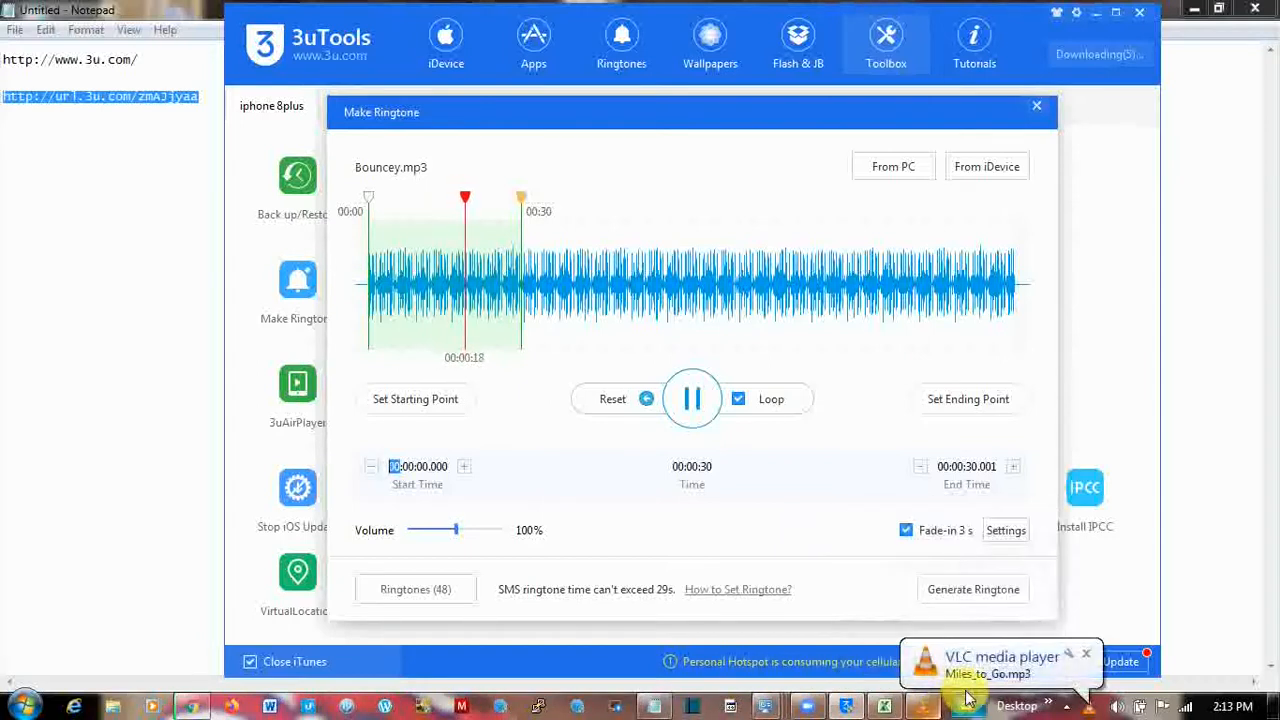
# Step: Extend the ringtone selection in Bouncey.mp3 so that it ends at about 00:01:00
pyautogui.moveTo(927, 705)
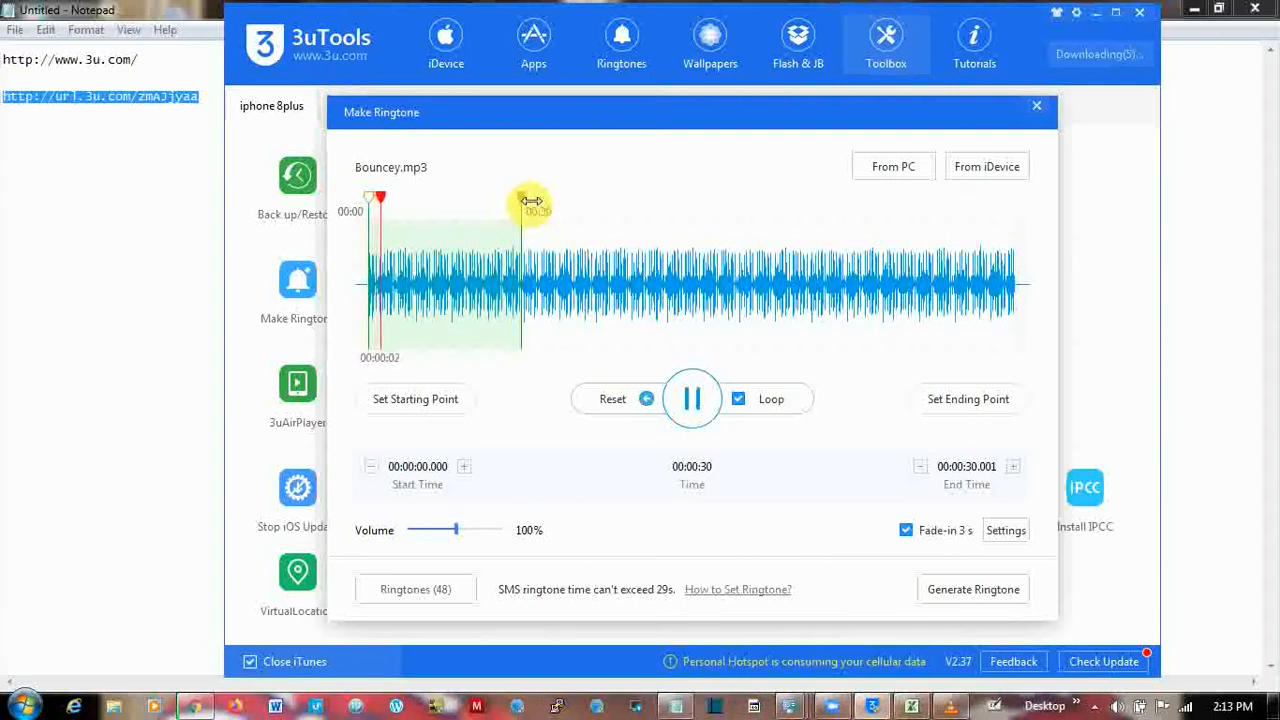
pyautogui.moveTo(531, 201); pyautogui.dragTo(686, 214)
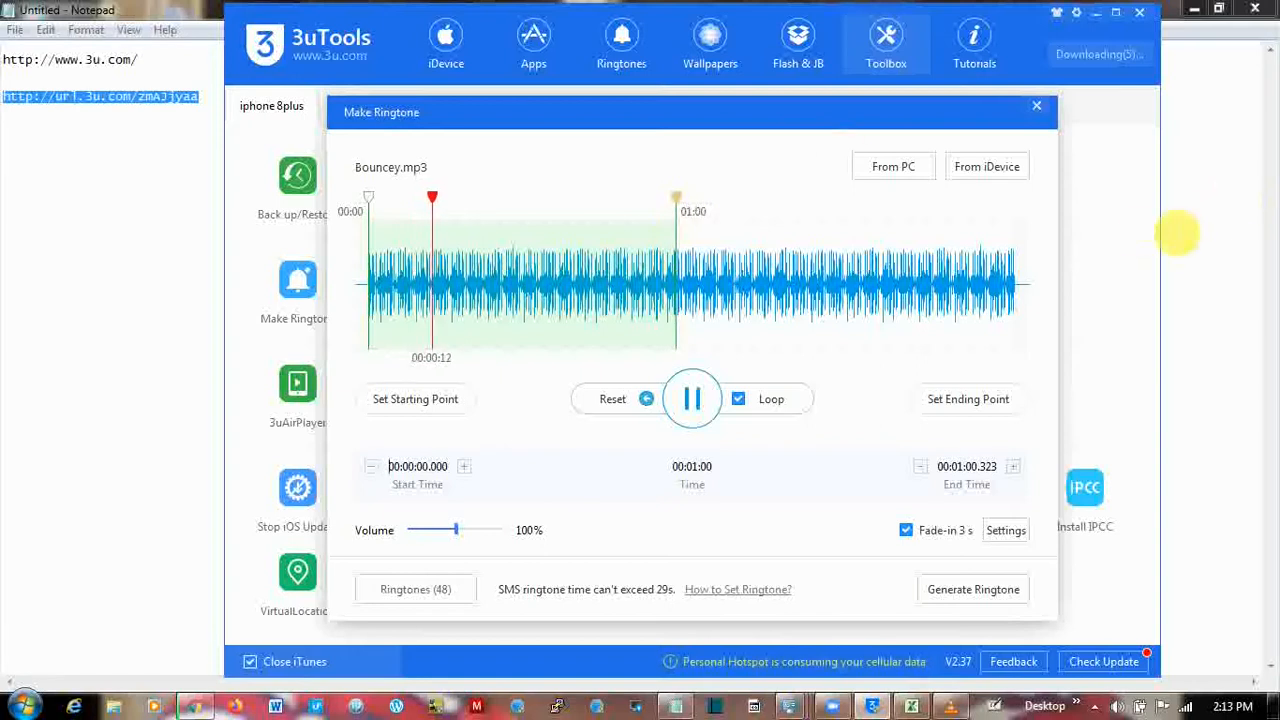
pyautogui.click(392, 466)
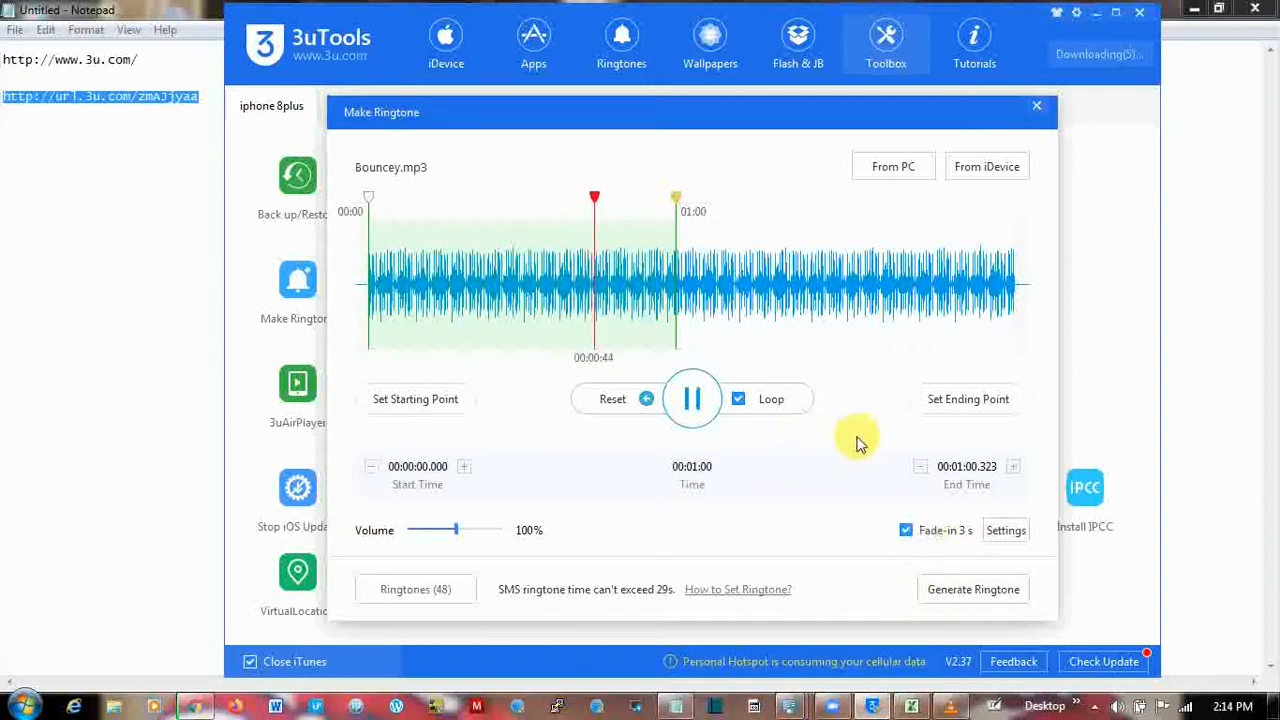
# Step: Generate the ringtone with the name Bouncey and import it to the iDevice
pyautogui.click(949, 595)
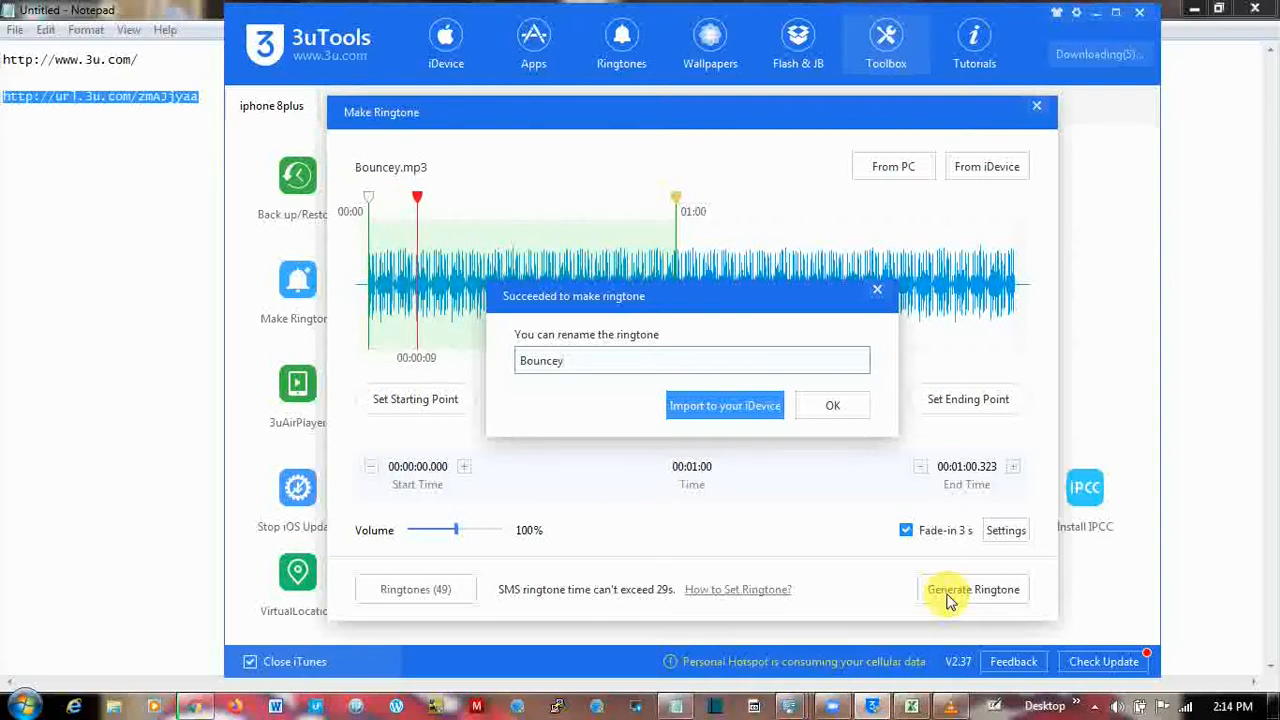
pyautogui.click(727, 414)
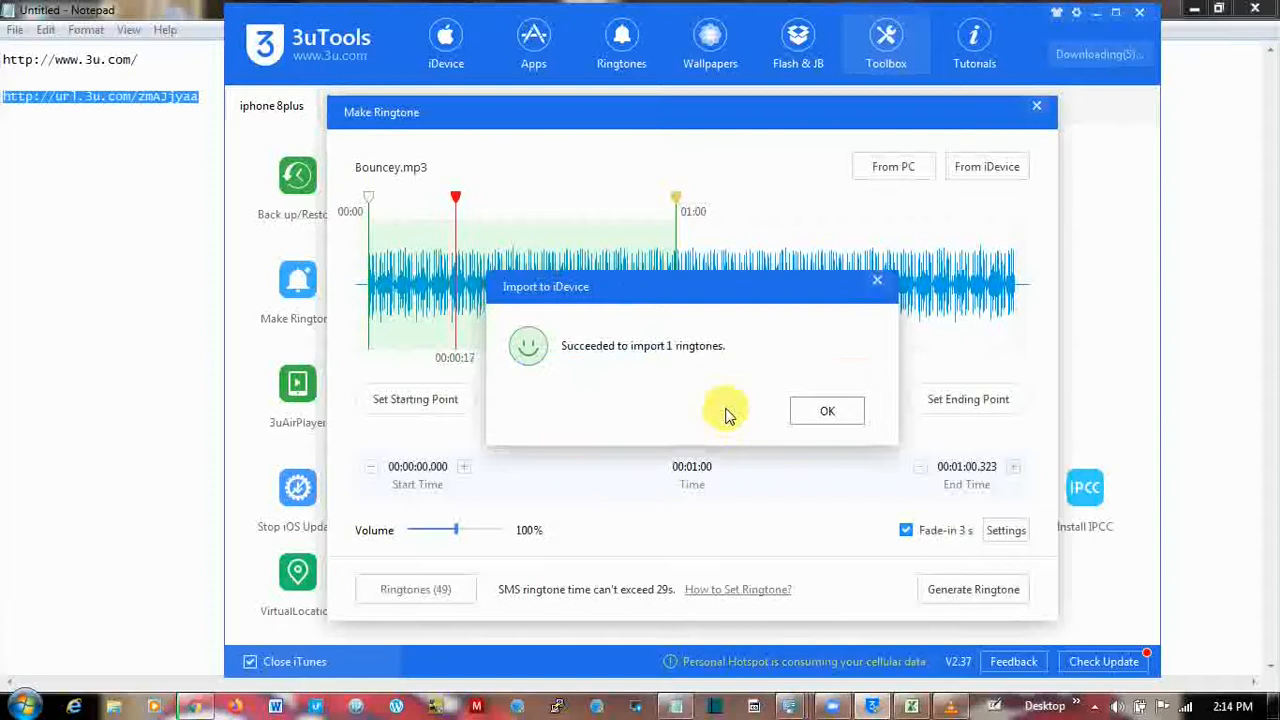
pyautogui.click(826, 415)
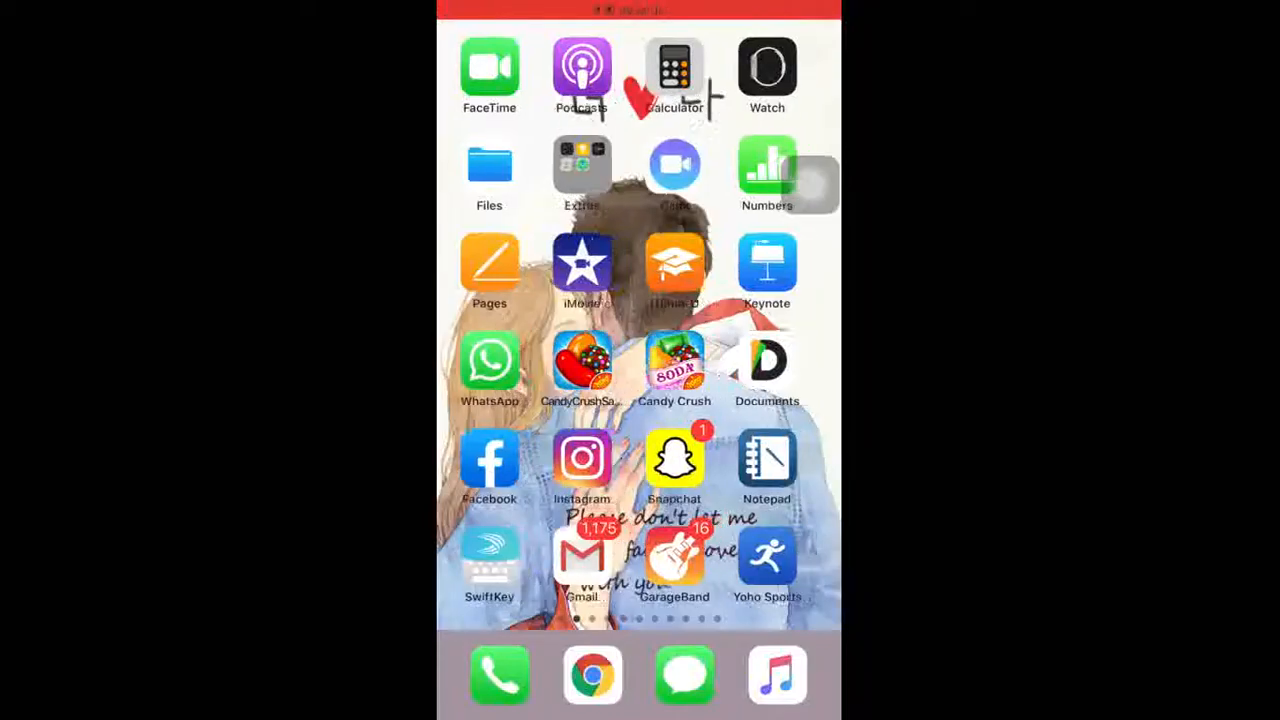
# Step: Switch to the iPhone and open the Sounds & Haptics settings
pyautogui.hscroll(3, 639, 330)
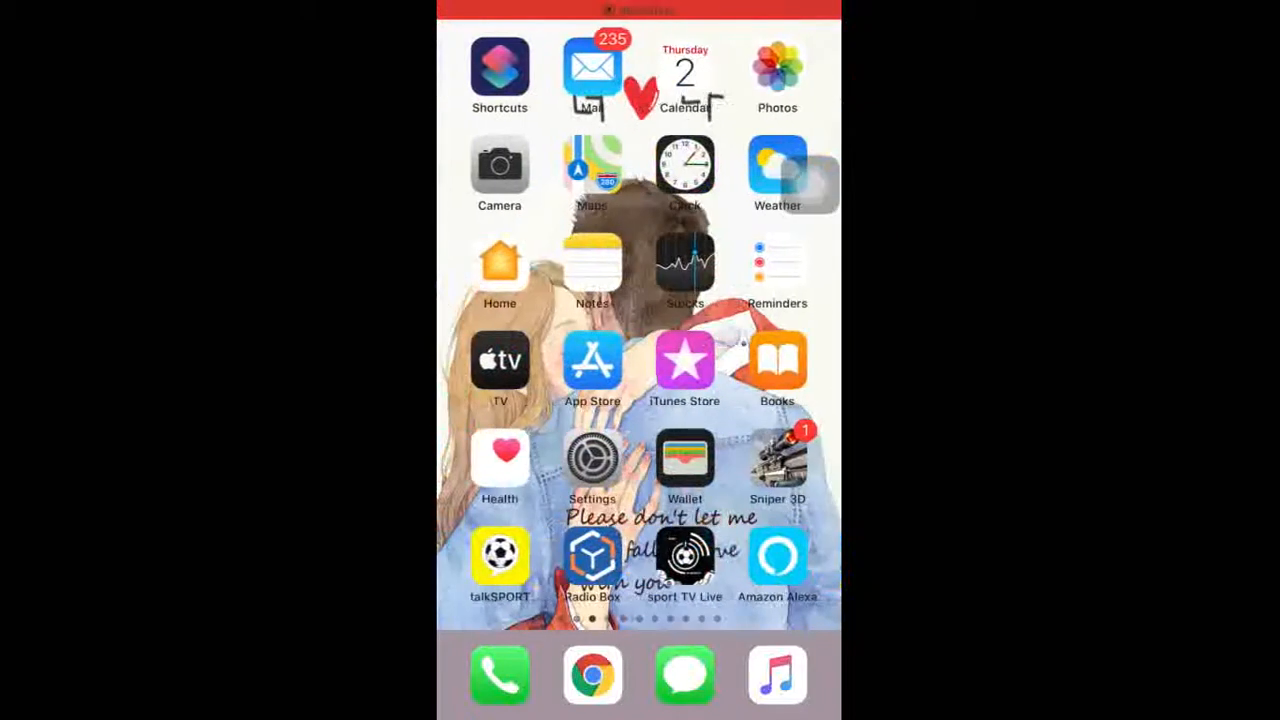
pyautogui.hscroll(-3, 639, 330)
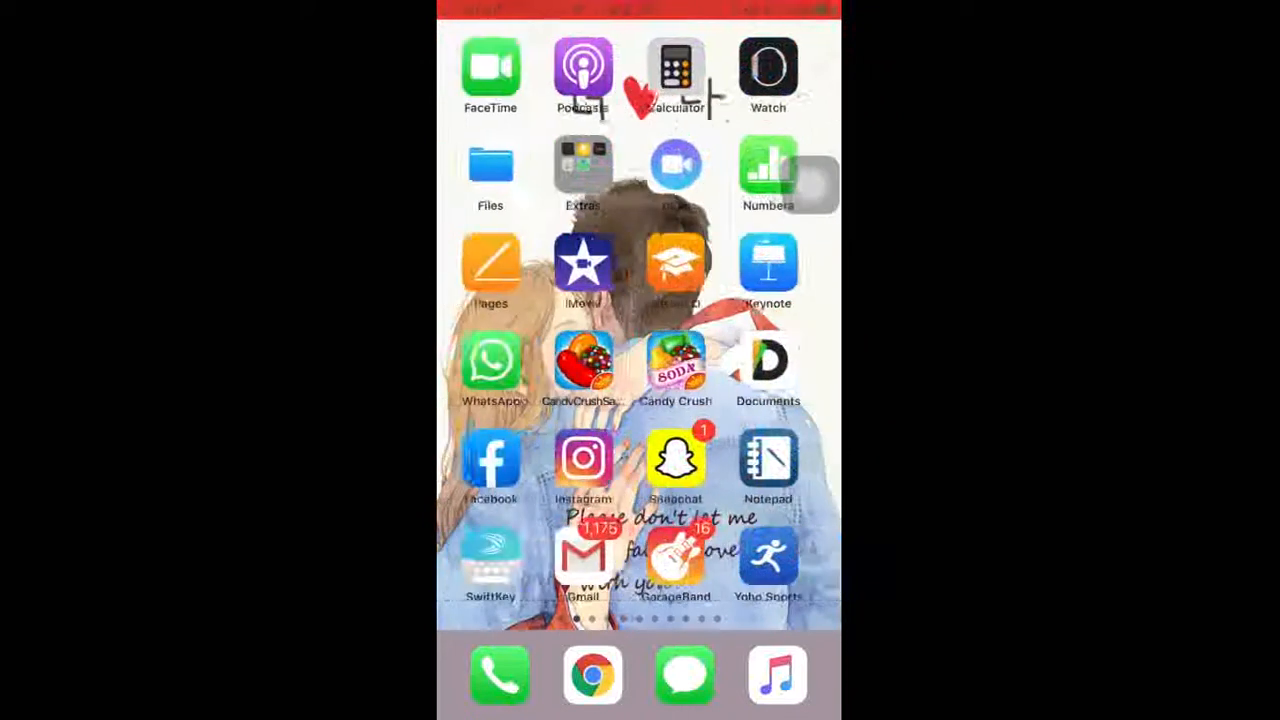
pyautogui.hscroll(-3, 639, 330)
pyautogui.hscroll(3, 639, 330)
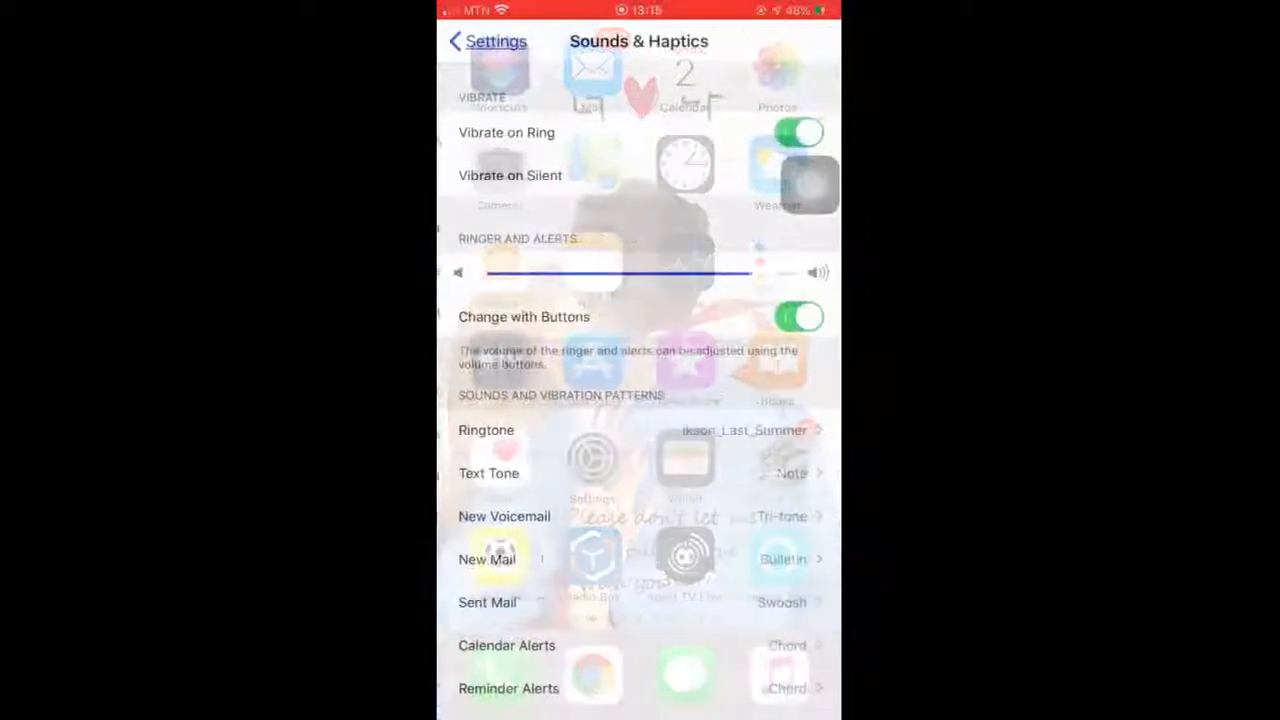
# Step: Set the iPhone's ringtone to Bouncey from the list of ringtones
pyautogui.scroll(-1, 638, 389)
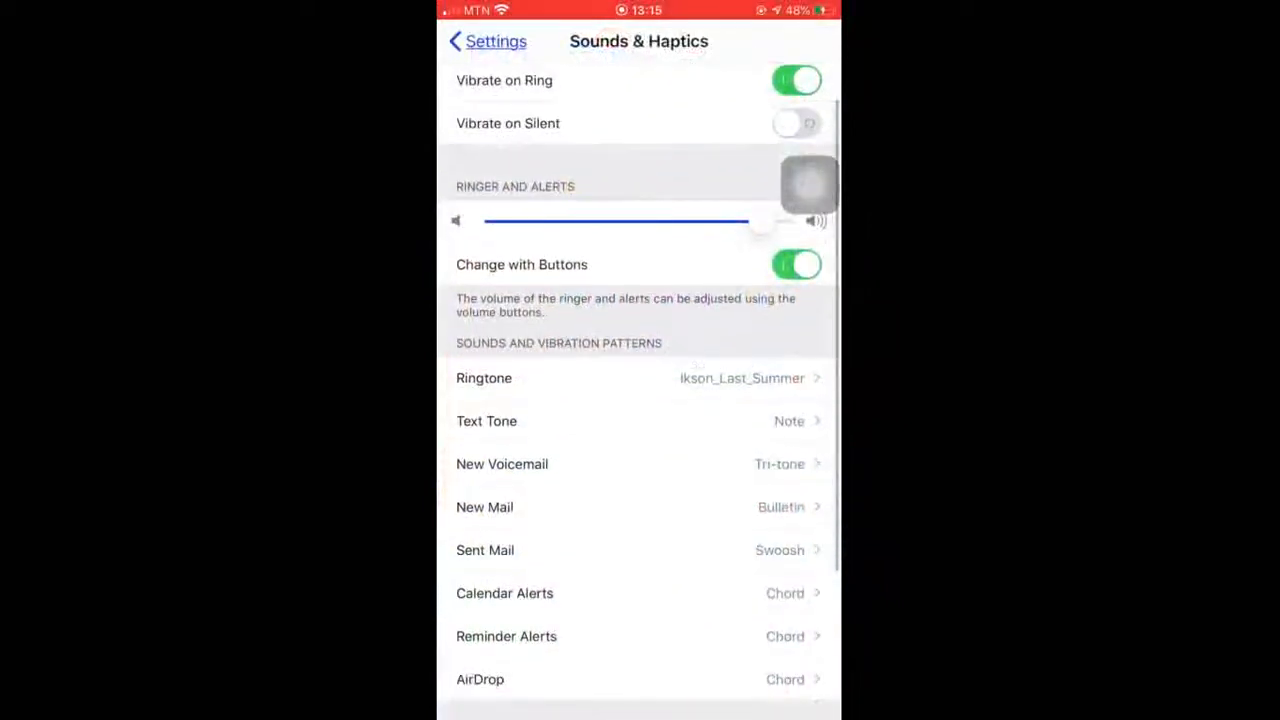
pyautogui.click(638, 378)
pyautogui.scroll(-5, 638, 389)
pyautogui.scroll(15, 638, 389)
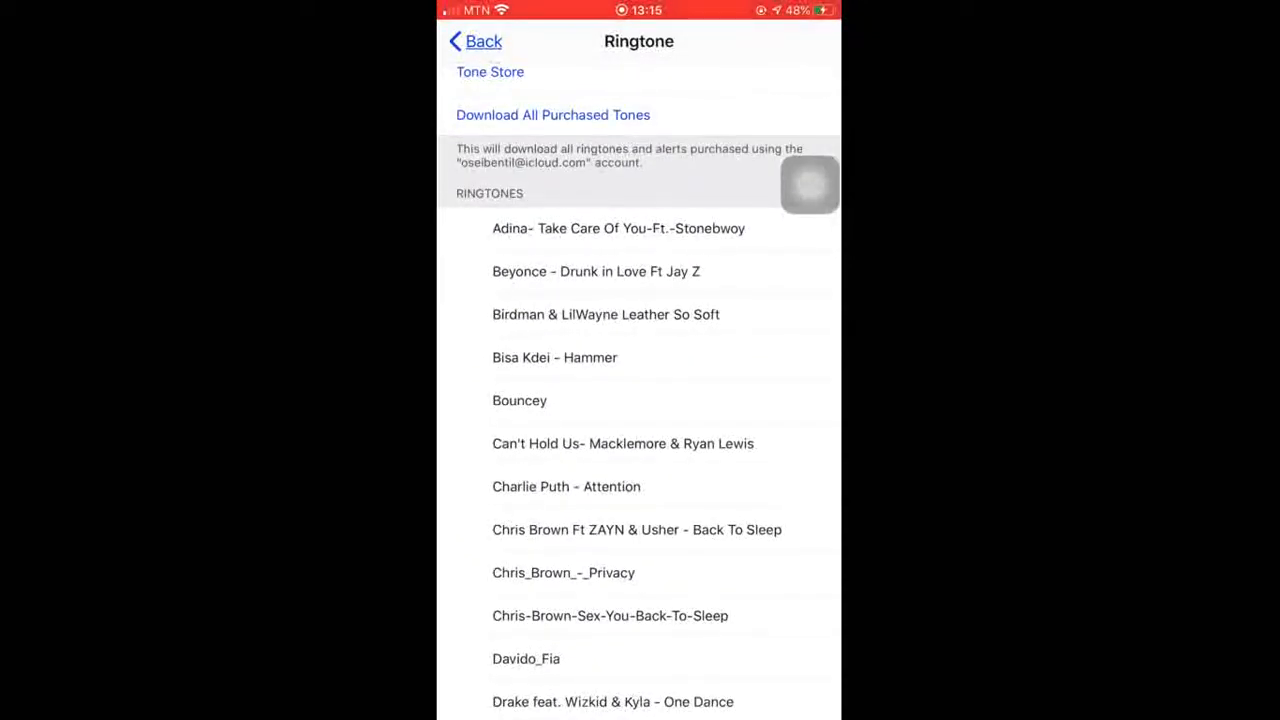
pyautogui.click(638, 400)
pyautogui.moveTo(810, 185); pyautogui.dragTo(810, 66)
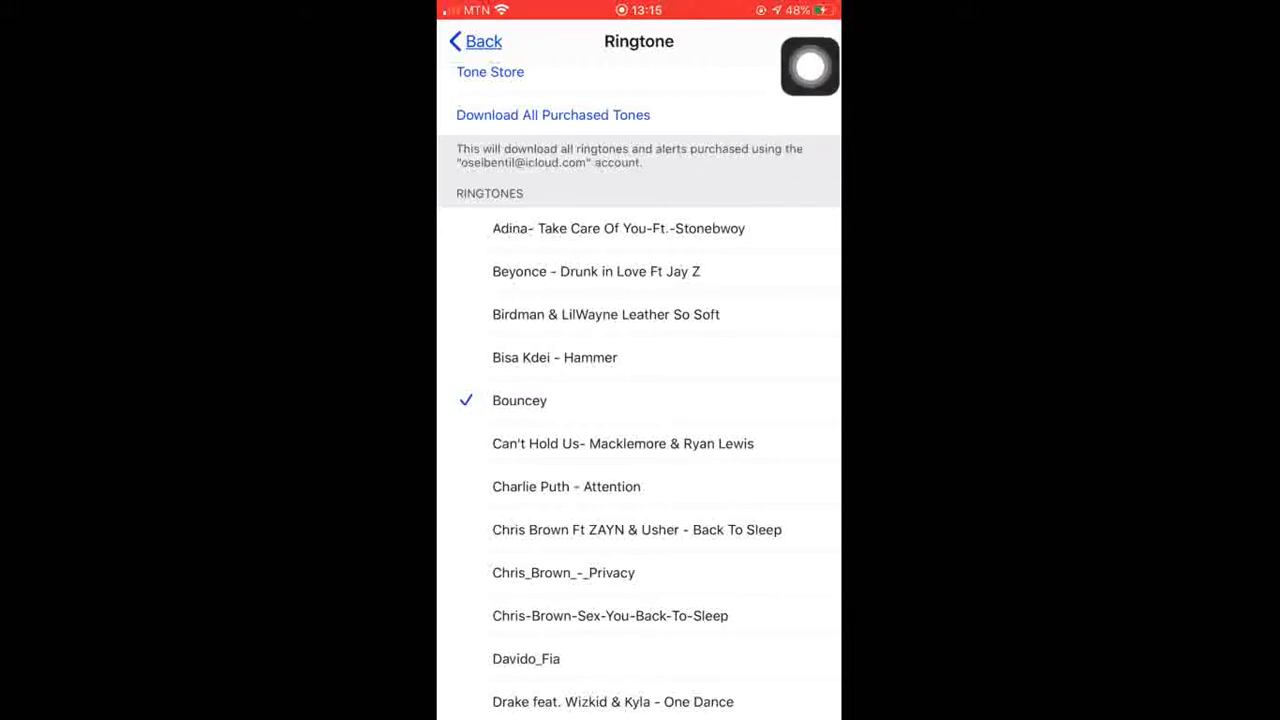